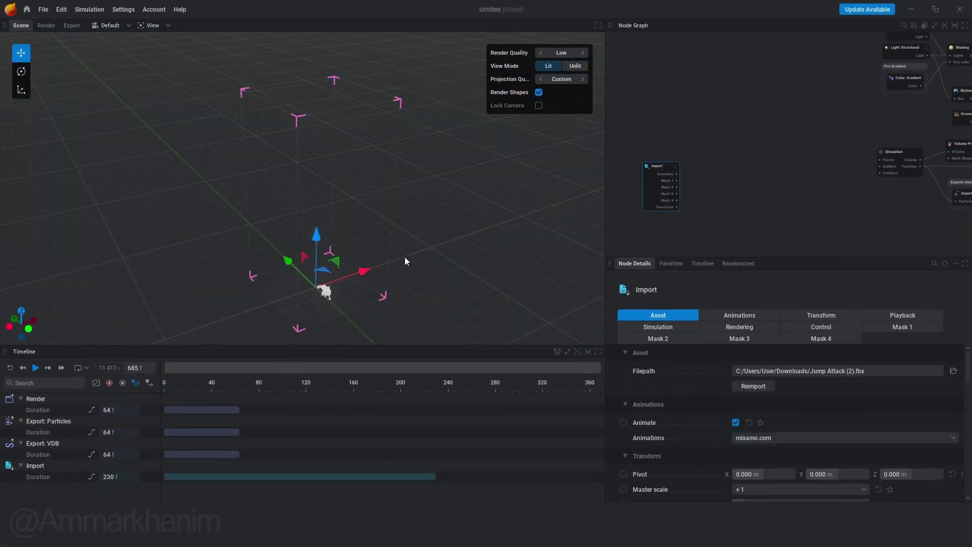
Set the imported character's Z rotation to 90° and move it to about -6.98 m on the X axis.
key("e")
left_click_drag(307, 322, 331, 322)
left_click(821, 315)
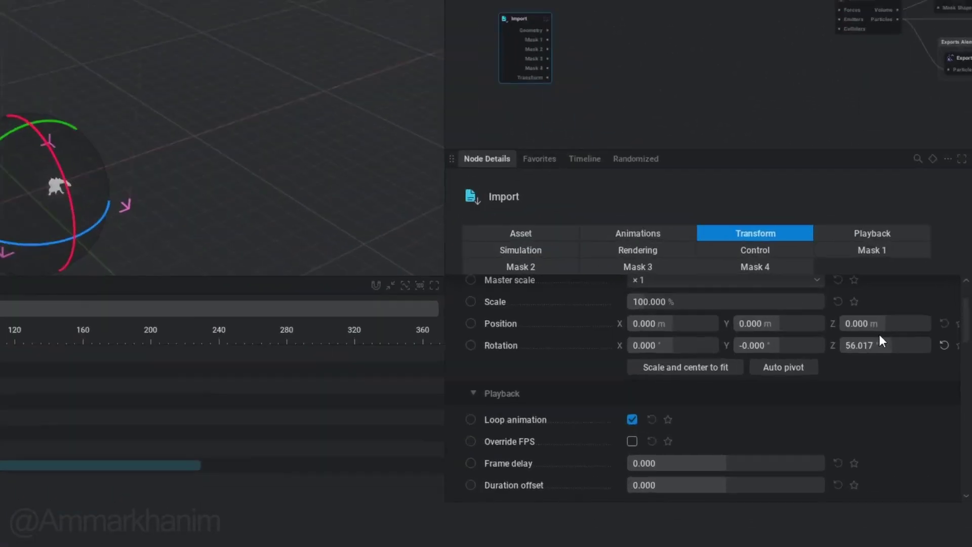
left_click(909, 390)
type("90")
key("Return")
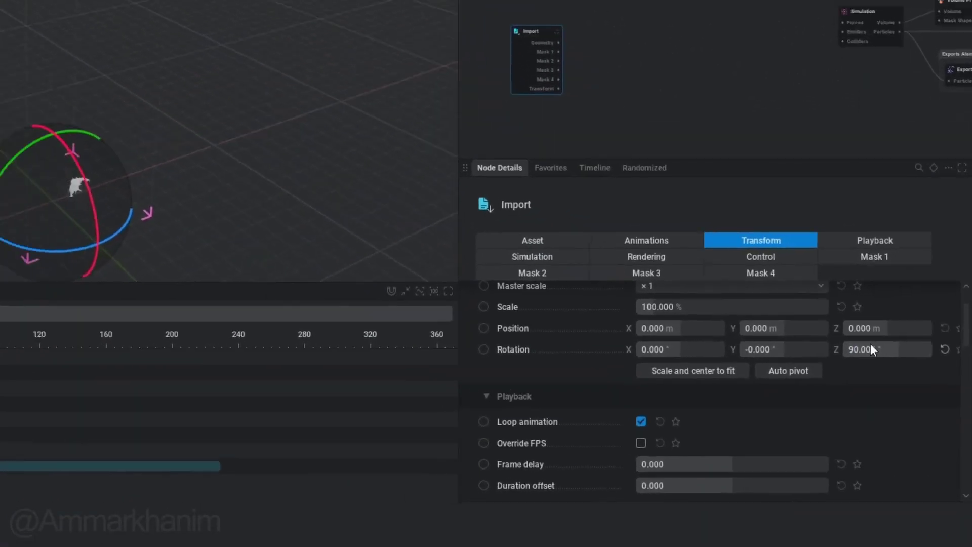
key("w")
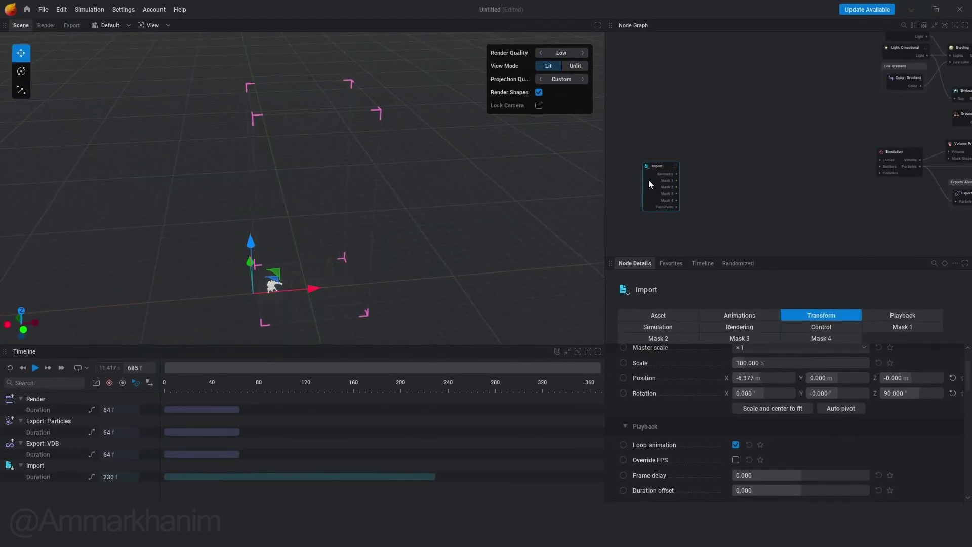
Set the Simulation domain's voxel count to 300 x 100 x 100 and apply the new resolution.
left_click(897, 155)
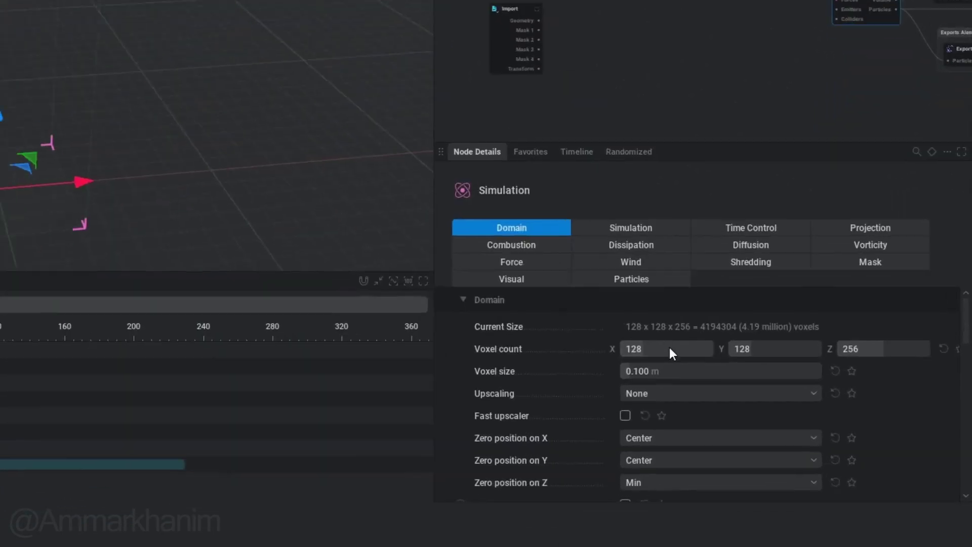
double_click(670, 350)
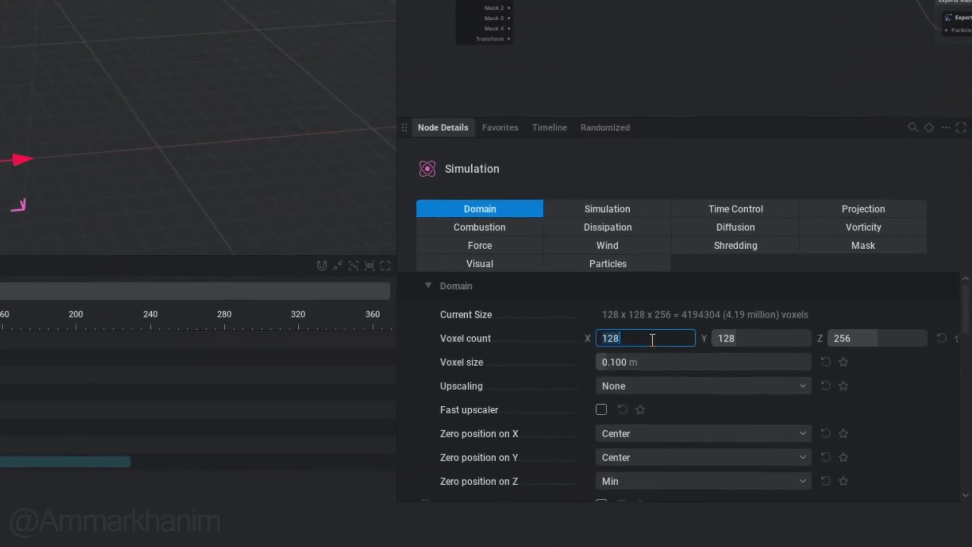
type("2")
key("BackSpace")
type("300")
key("Tab")
type("100")
key("Tab")
type("100")
key("Return")
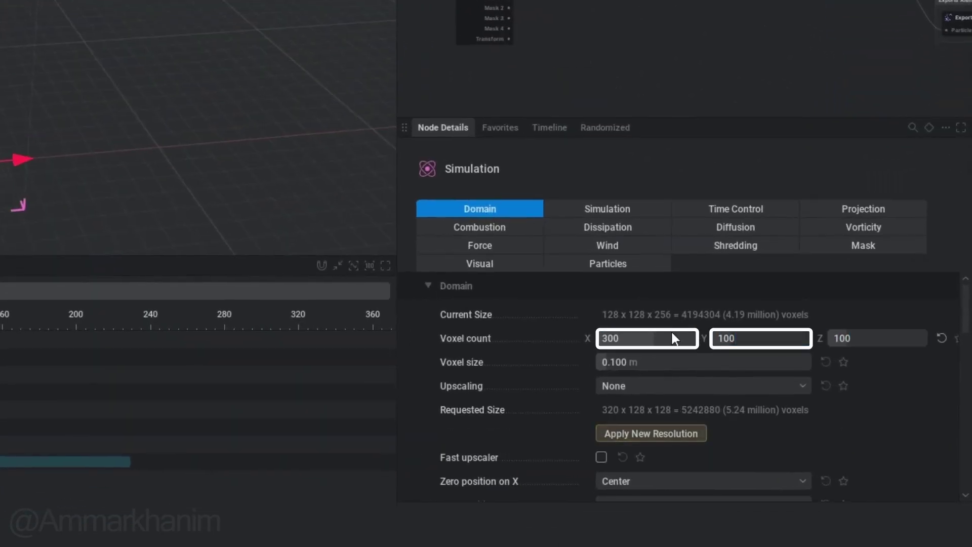
left_click(683, 432)
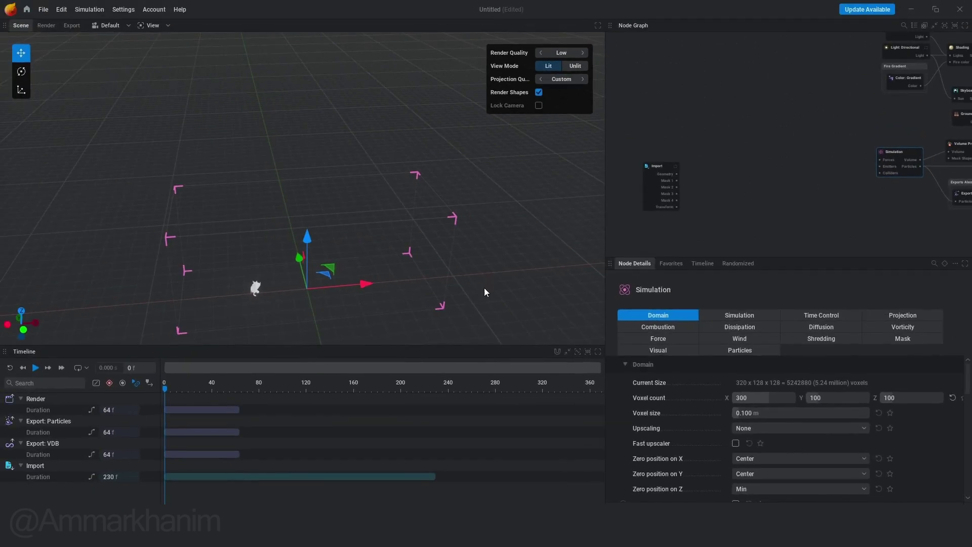
Move the imported character to about -13.9 m on the X axis, near the end of the domain.
left_click(255, 287)
left_click_drag(313, 289, 329, 323)
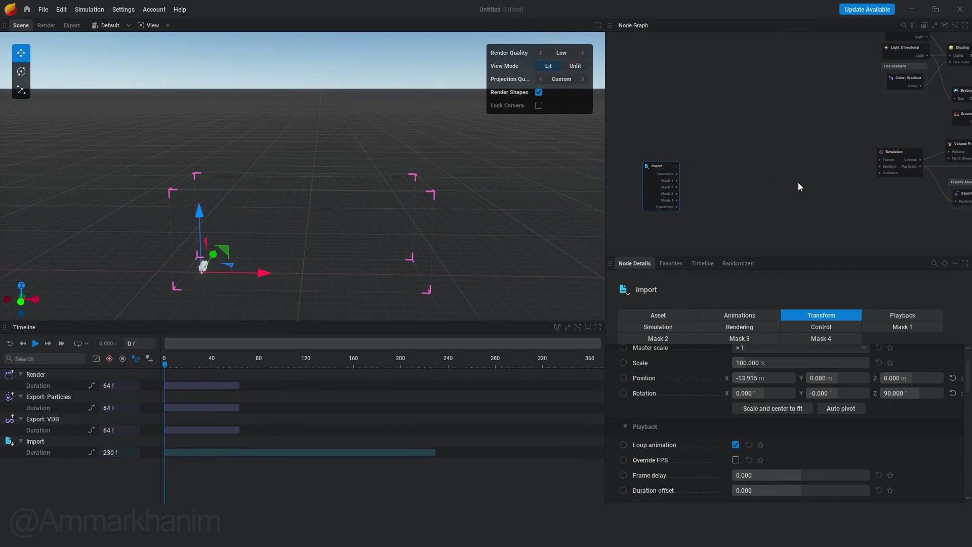
Add a volume emitter to the Simulation node's Emitters input and name it Explosions.
left_click(904, 158)
scroll(898, 166, "up", 3)
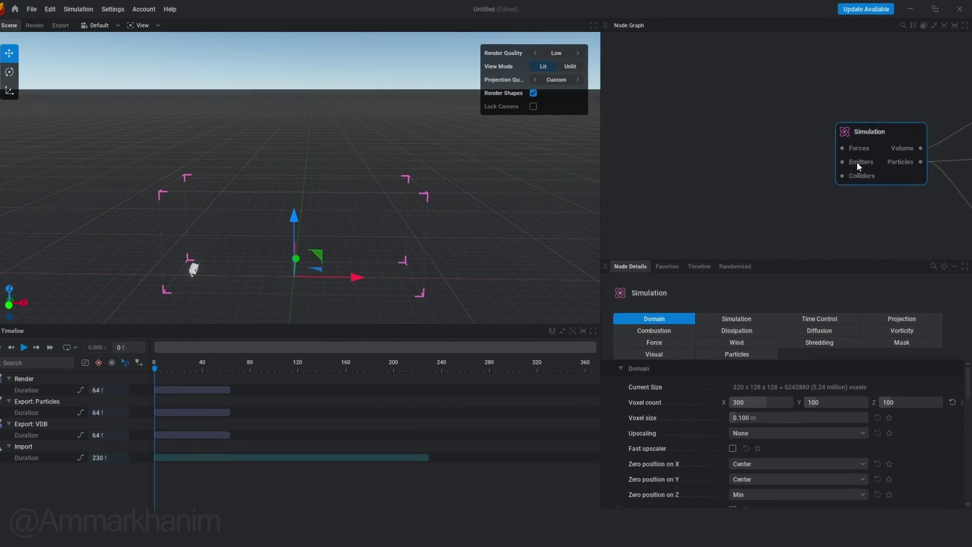
left_click_drag(843, 162, 744, 100)
left_click(775, 181)
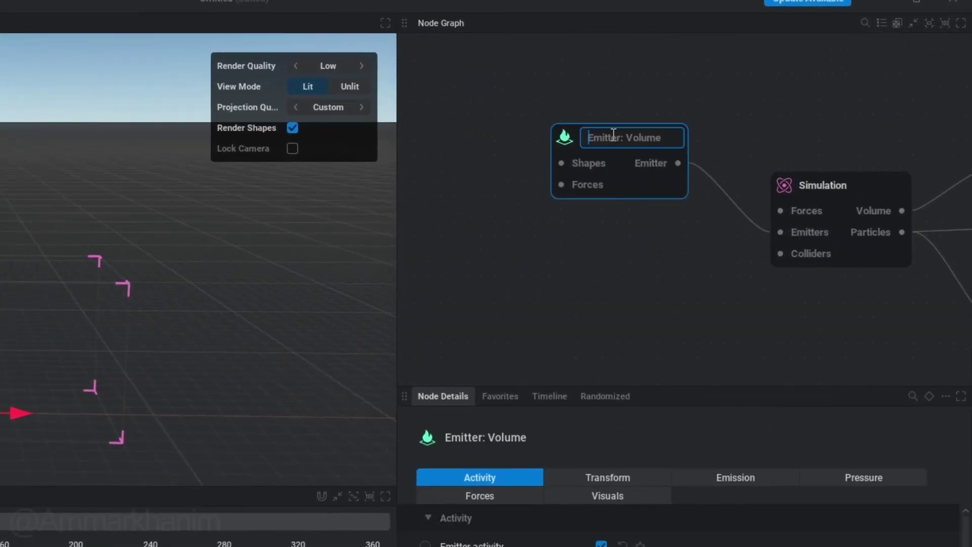
type("Explosions")
key("Return")
Add a second volume emitter to the Simulation's Emitters input and name it Burst.
left_click_drag(779, 233, 656, 263)
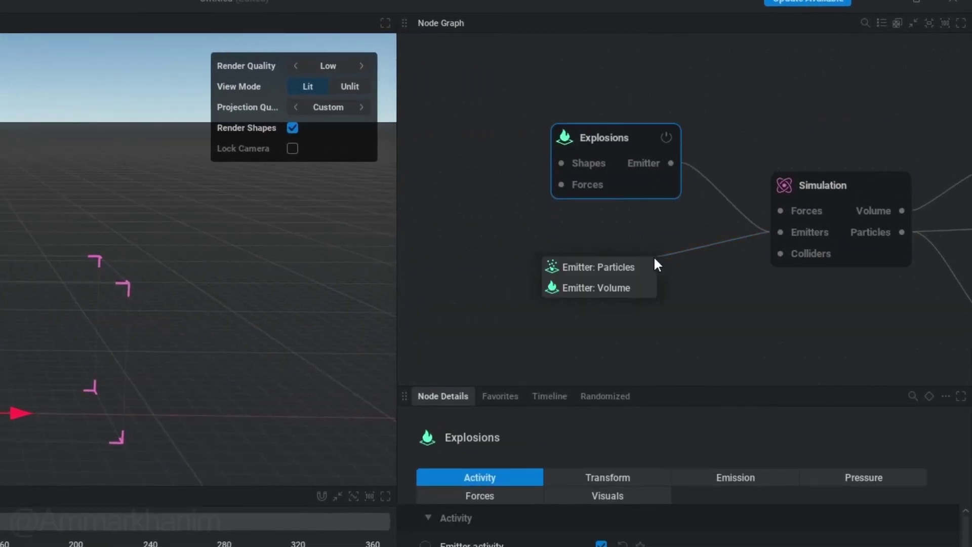
left_click(616, 287)
left_click_drag(596, 244, 640, 268)
double_click(640, 268)
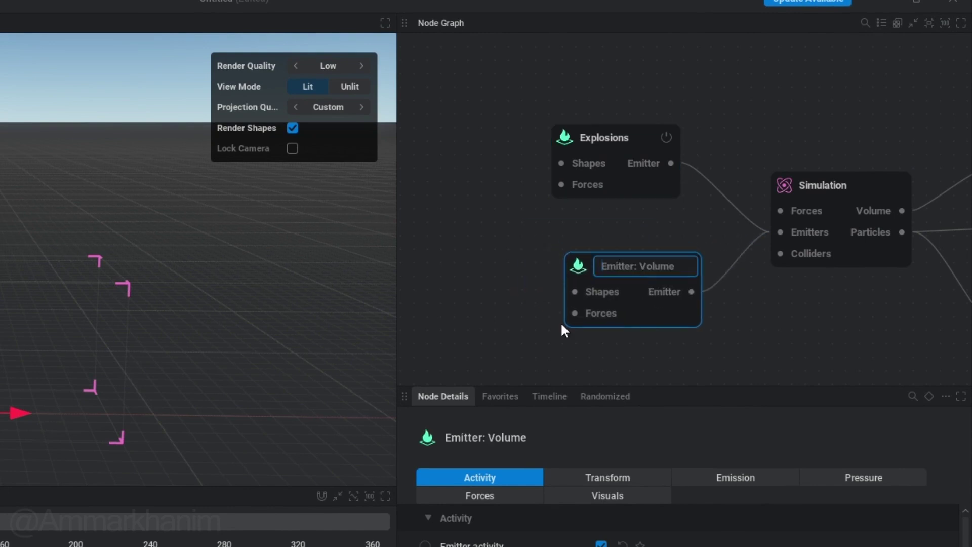
type("Burst")
key("Return")
Attach a primitive shape node to the Explosions emitter's Shapes input and set its type to Cylinder.
scroll(514, 242, "down", 3)
middle_click_drag(538, 207, 677, 223)
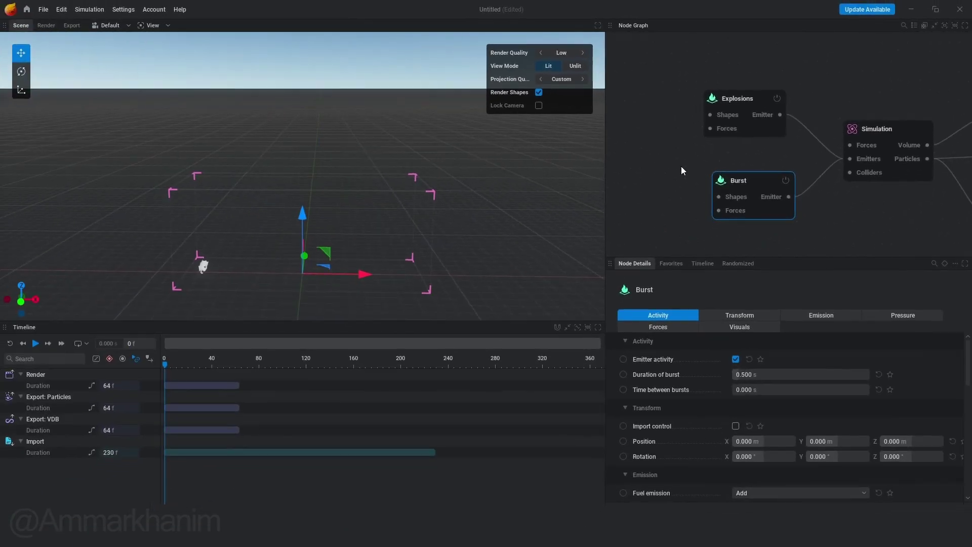
left_click_drag(758, 133, 737, 117)
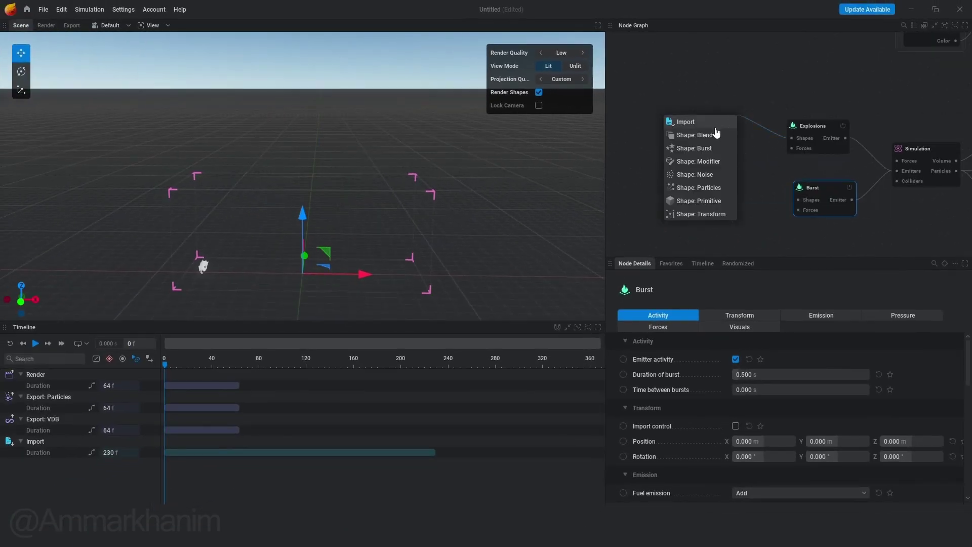
left_click(709, 207)
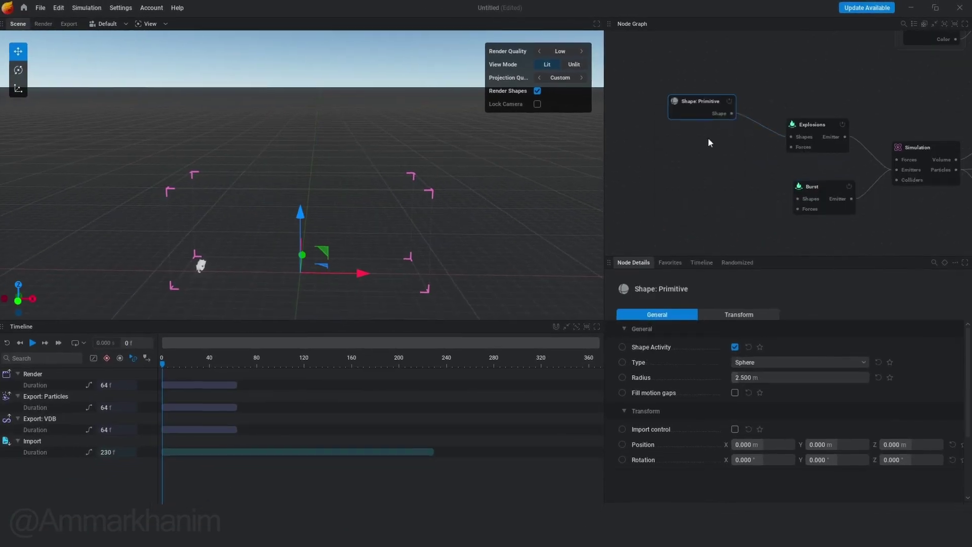
left_click(773, 364)
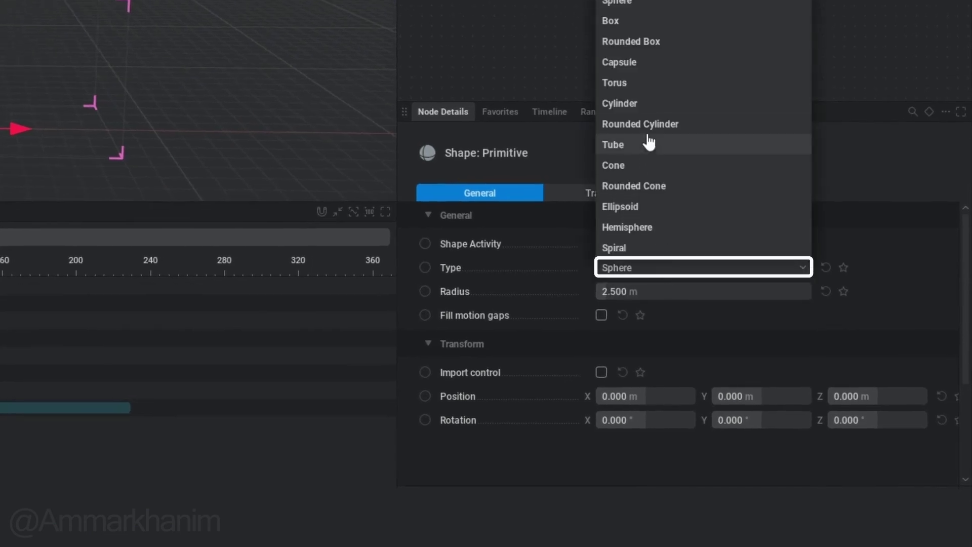
left_click(645, 103)
Enable Show emitter in the visual settings of the Explosions emitter.
left_click(806, 110)
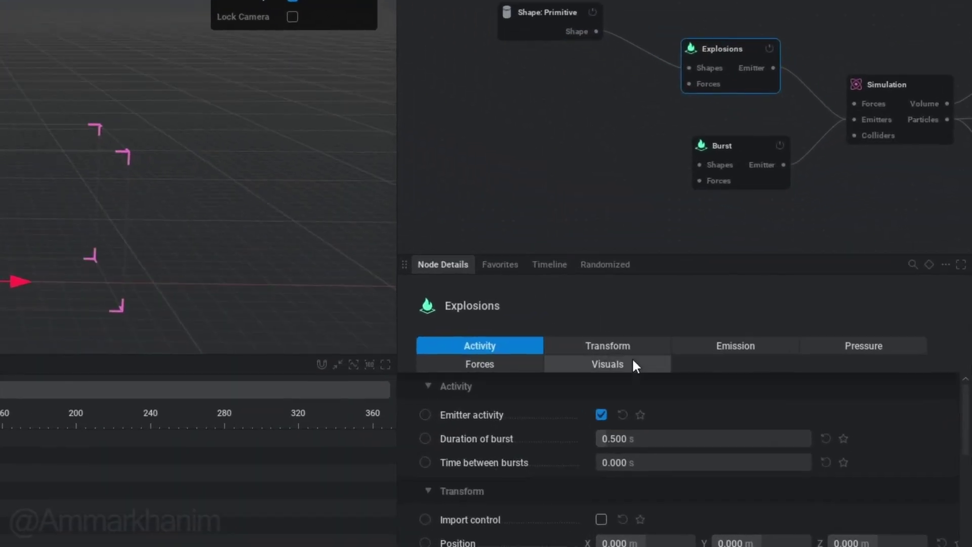
left_click(649, 353)
left_click(640, 397)
Set the cylinder's radius and height to 2 m and move it to about 6.98 m on the X axis.
left_click(593, 41)
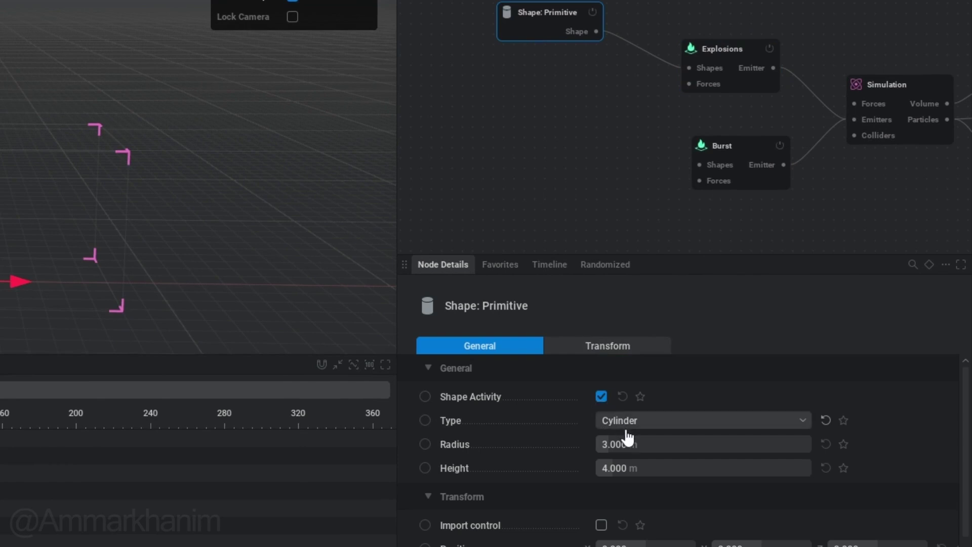
left_click(628, 467)
type("2")
key("Return")
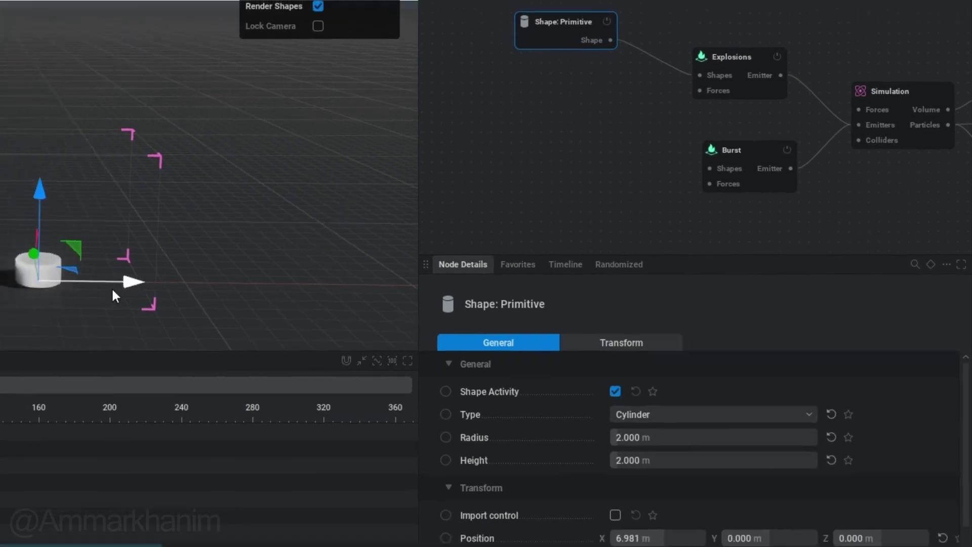
Enable Show emitter on the Burst emitter and attach a Shape: Burst node to its Shapes input.
left_click(750, 157)
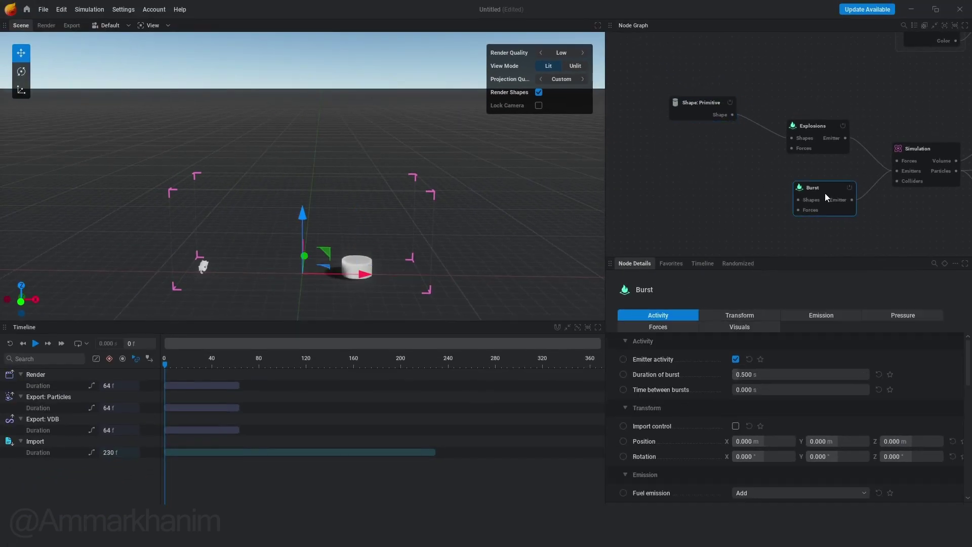
left_click(740, 327)
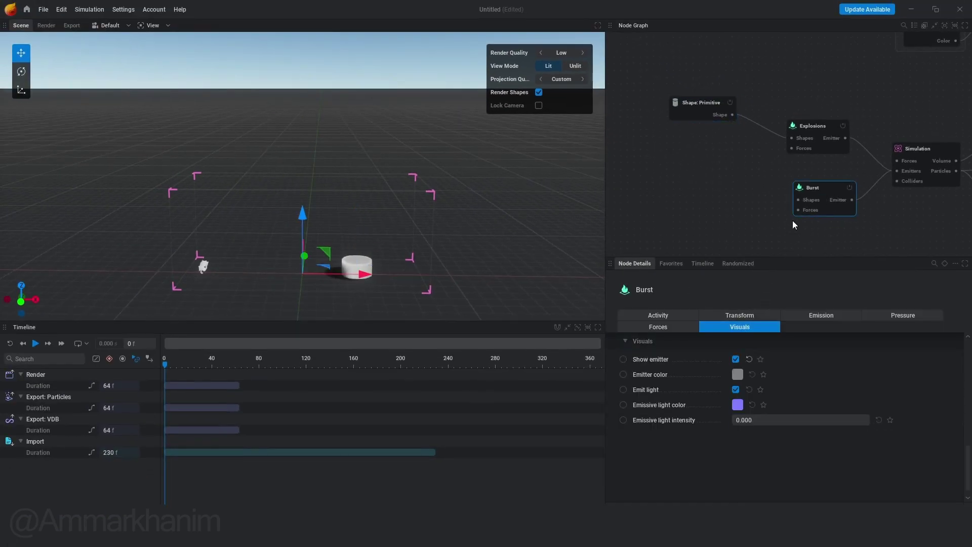
left_click_drag(774, 203, 669, 197)
left_click(715, 213)
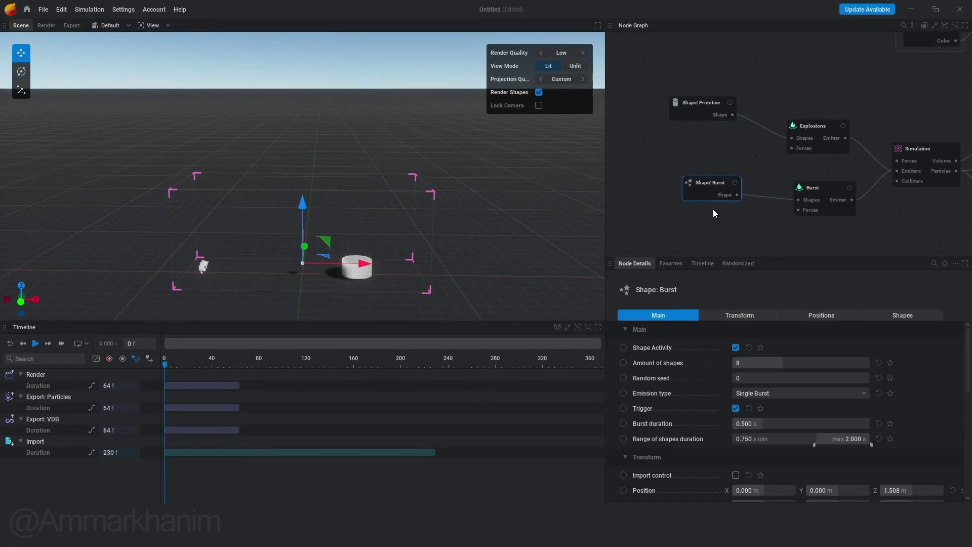
Distribute the burst shapes as Box Evenly Distributed On X, extending 14.75 m on X and 0 m on Y and Z.
scroll(683, 361, "down", 4)
left_click(744, 380)
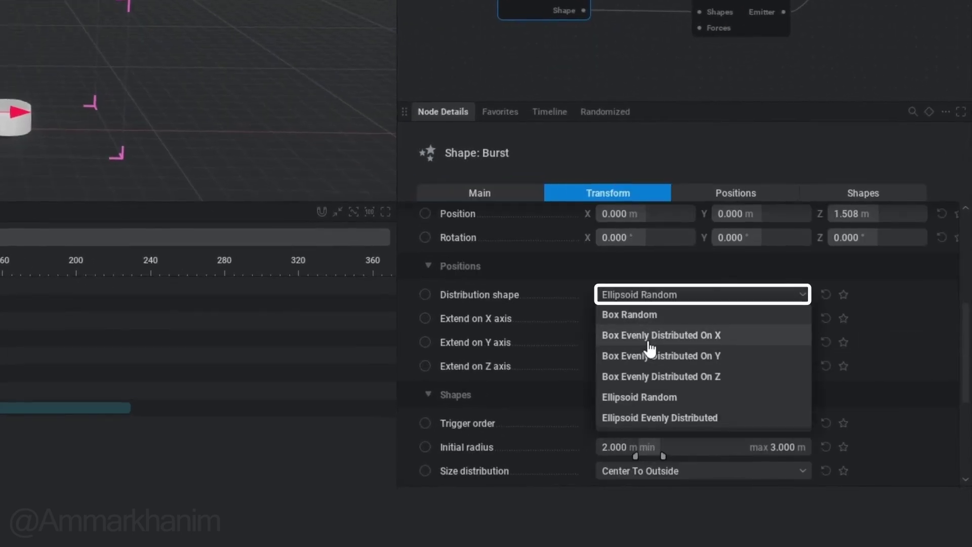
left_click(649, 339)
left_click_drag(637, 318, 571, 343)
left_click_drag(625, 364, 599, 364)
Set both the trigger order and the size distribution of the burst shapes to X Axis Upward.
scroll(598, 332, "down", 3)
left_click(622, 329)
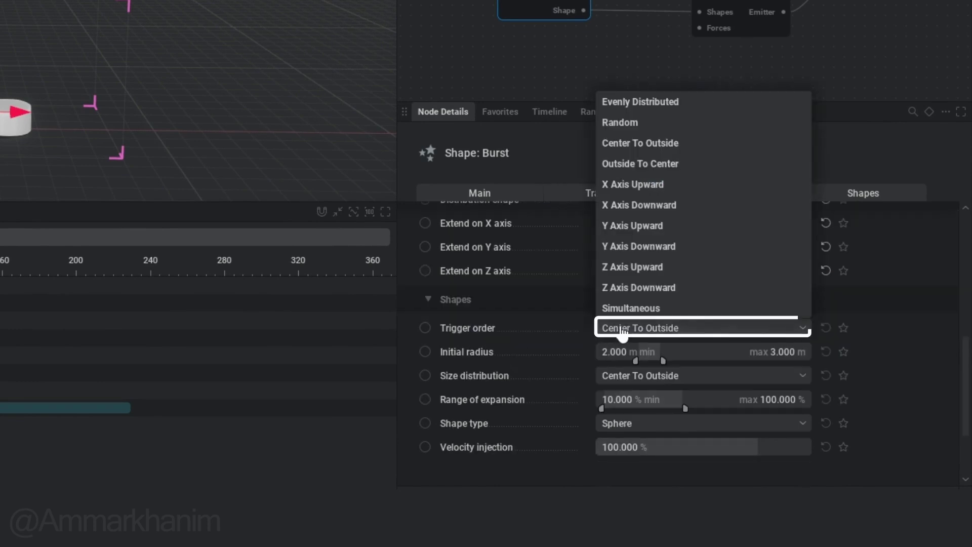
left_click(631, 191)
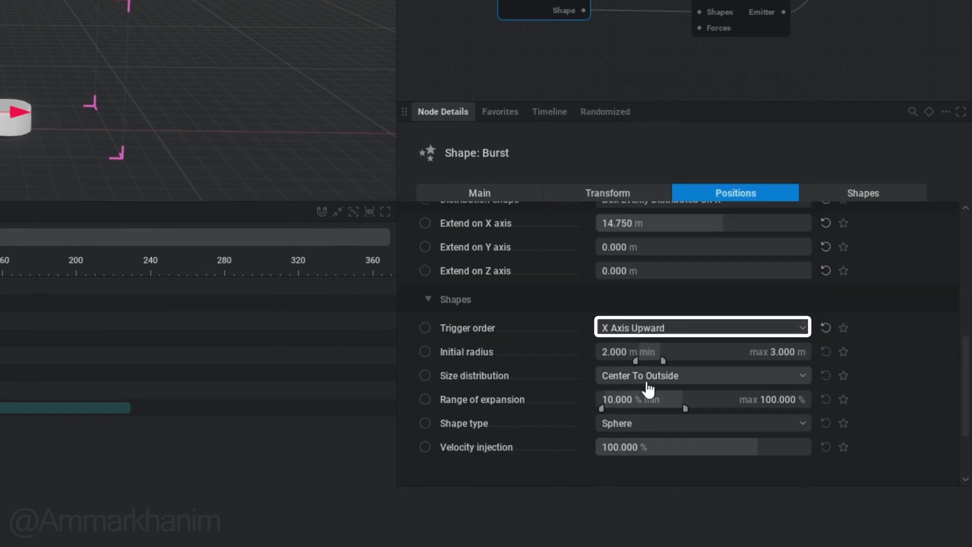
left_click(648, 382)
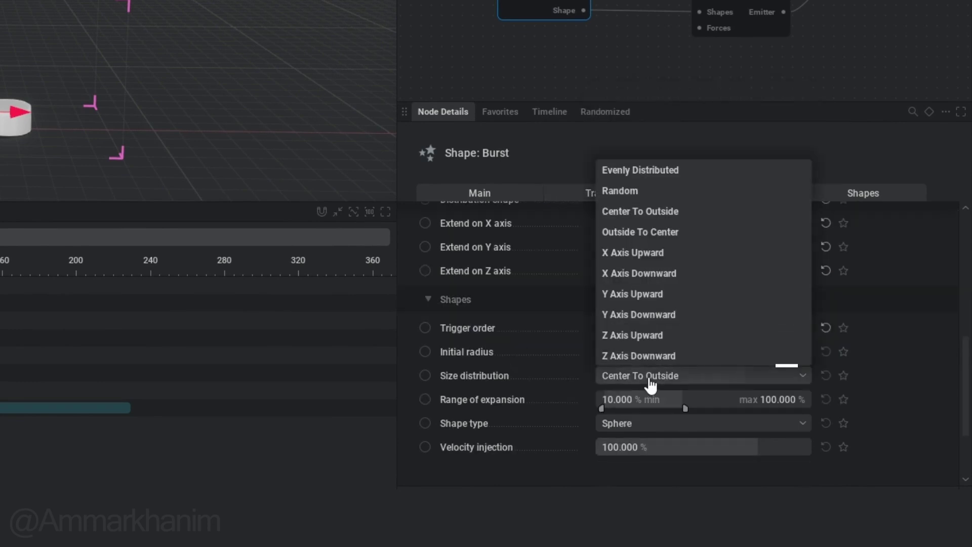
left_click(635, 253)
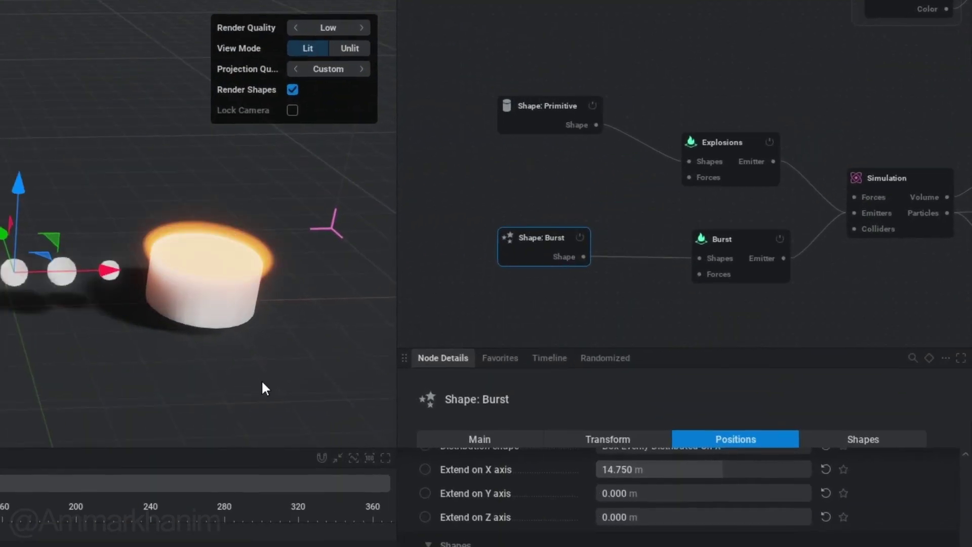
Disable the Explosions emitter and set the burst shapes' initial radius to about 0.68–2.89 m and expansion range to about 92–182 %.
left_click(769, 143)
left_click_drag(625, 407, 609, 411)
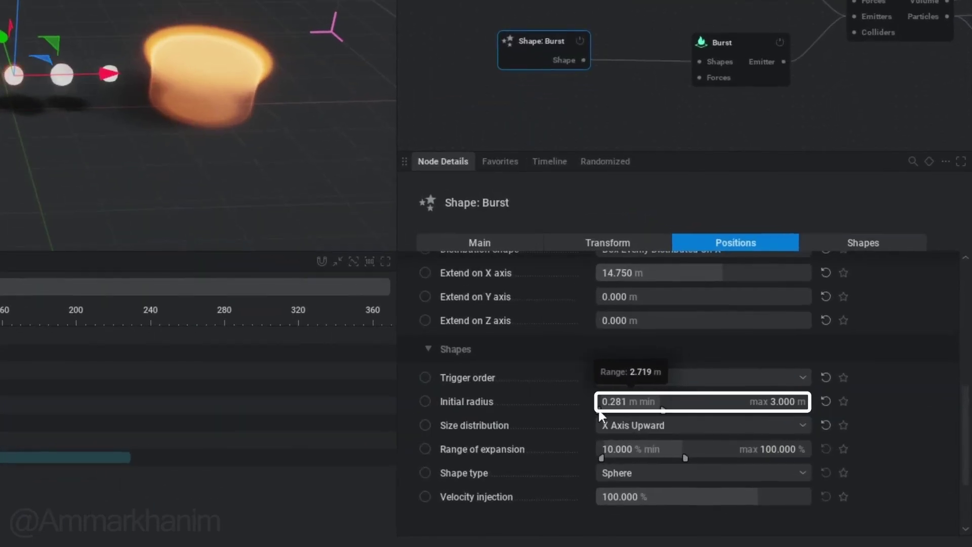
left_click_drag(639, 451, 716, 451)
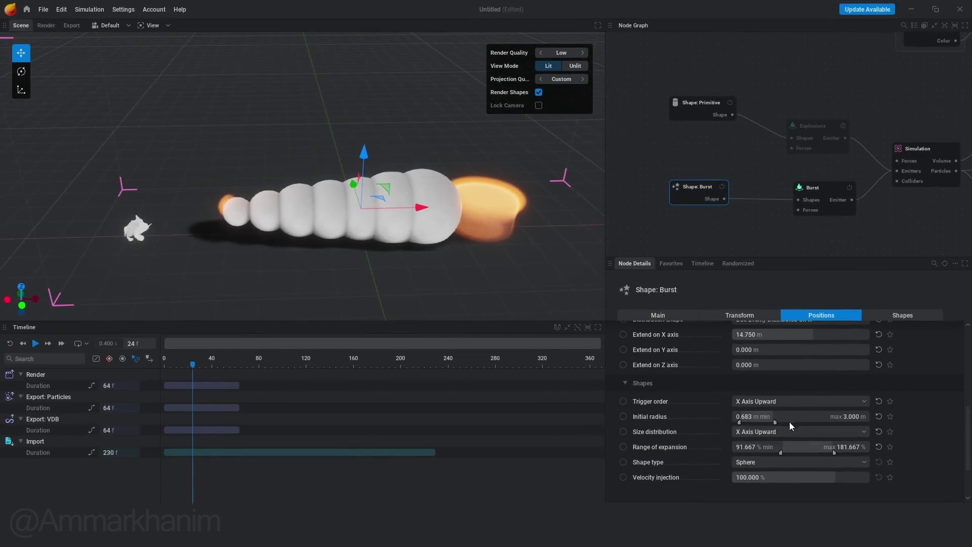
left_click_drag(775, 421, 774, 421)
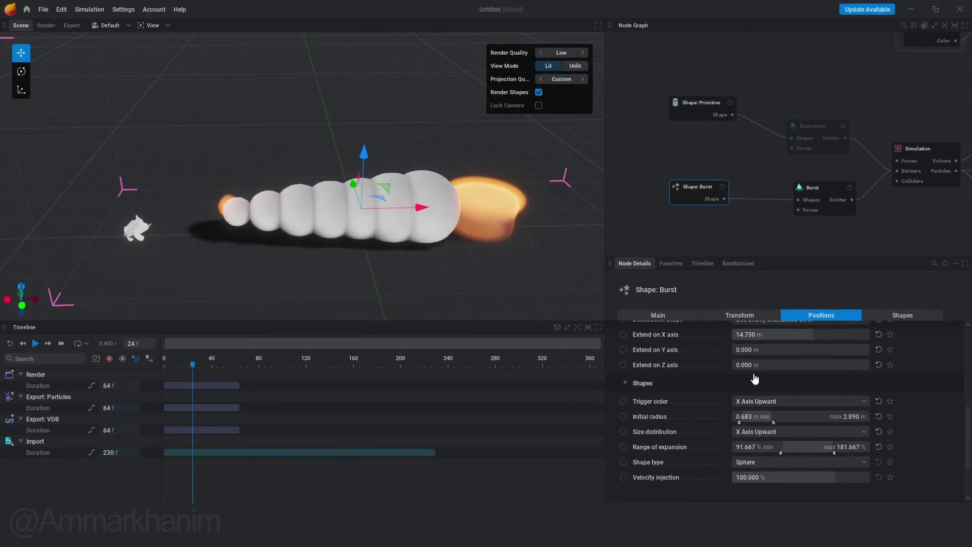
Extend the burst shapes to about 24.17 m on X and lower them to ground level.
left_click_drag(757, 335, 809, 336)
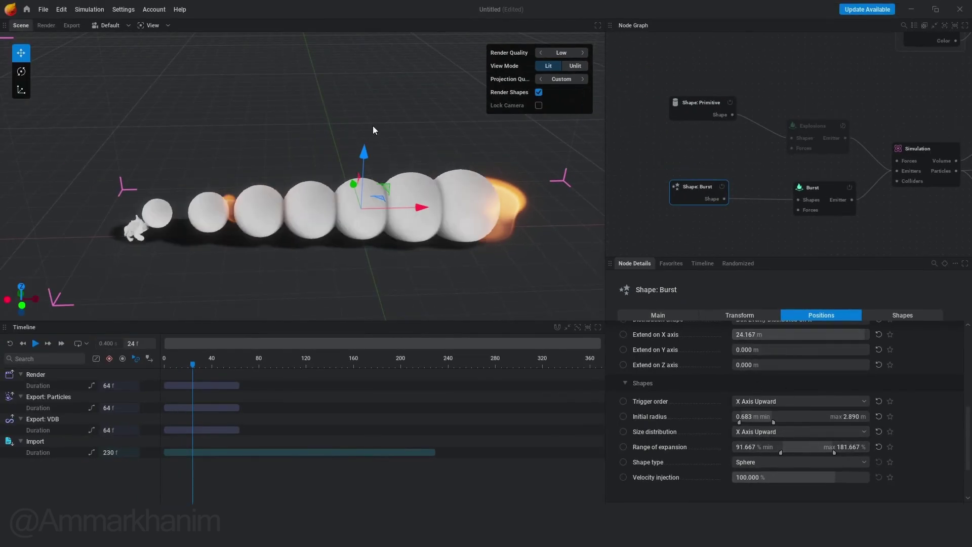
left_click_drag(363, 158, 362, 179)
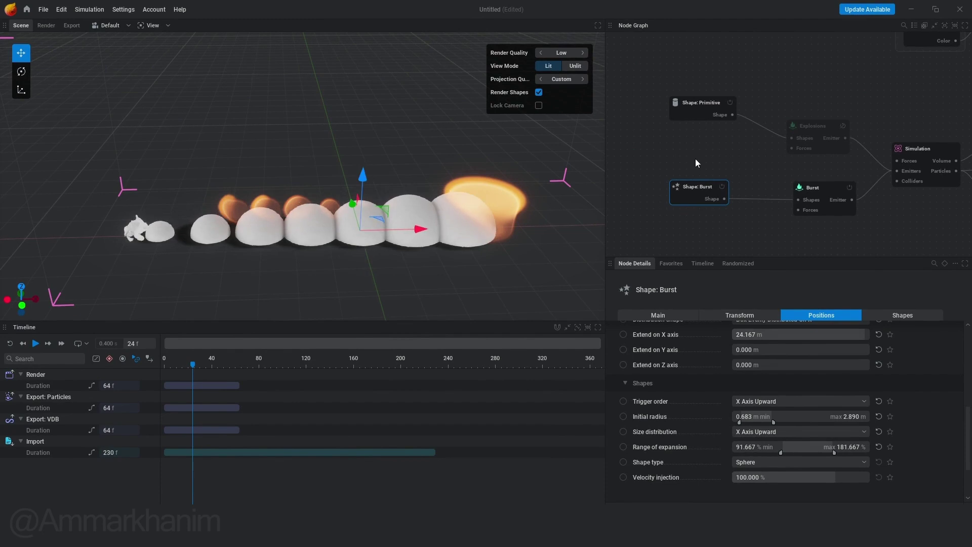
Keyframe the Burst shape's Shape Activity around frame 100 and preview the burst simulation.
middle_click_drag(697, 163, 789, 141)
scroll(891, 445, "up", 2)
scroll(890, 444, "up", 3)
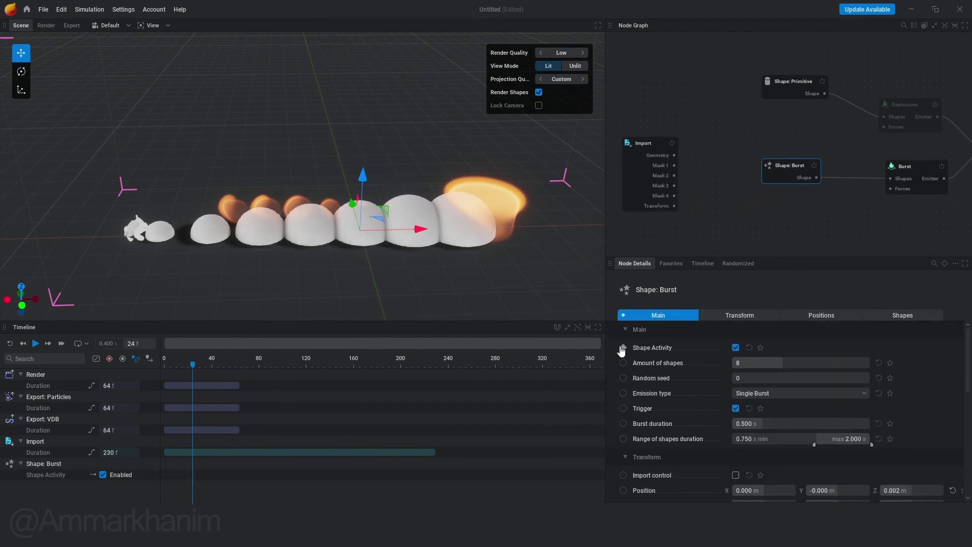
key("space")
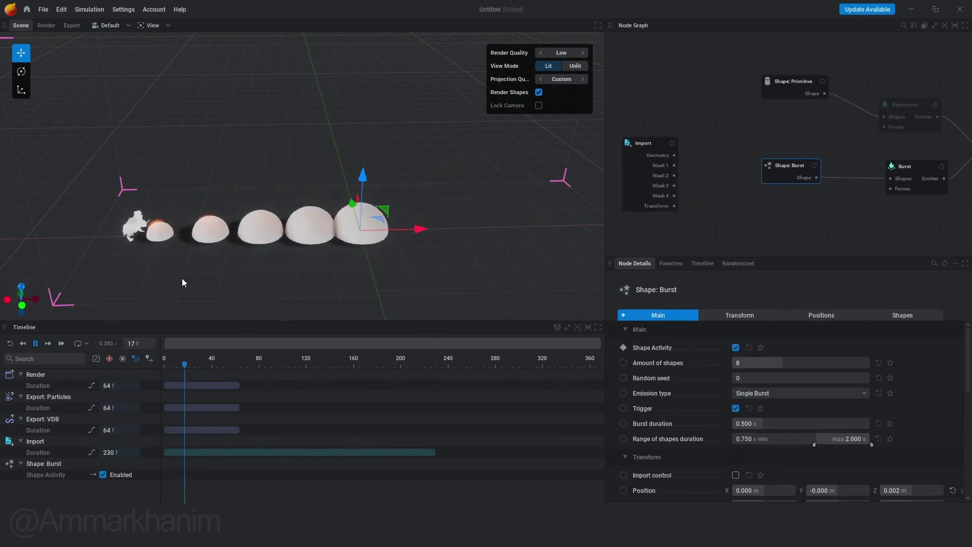
key("space")
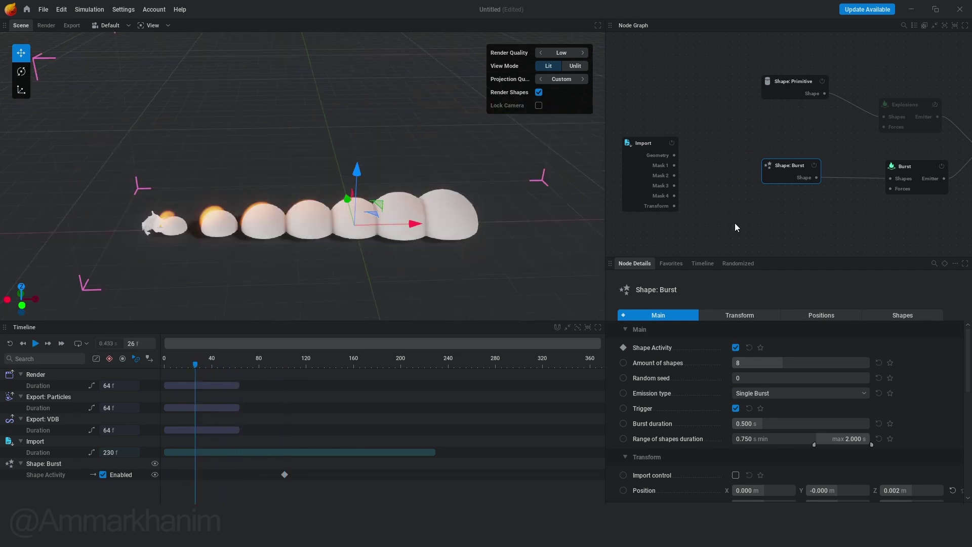
Reduce the burst shapes' extent on X to about 14.33 m, initial radius to about 0.52–1.66 m and expansion range to about 84–174 %.
middle_click_drag(735, 223, 677, 190)
scroll(791, 405, "down", 4)
left_click_drag(845, 365, 803, 365)
left_click(181, 350)
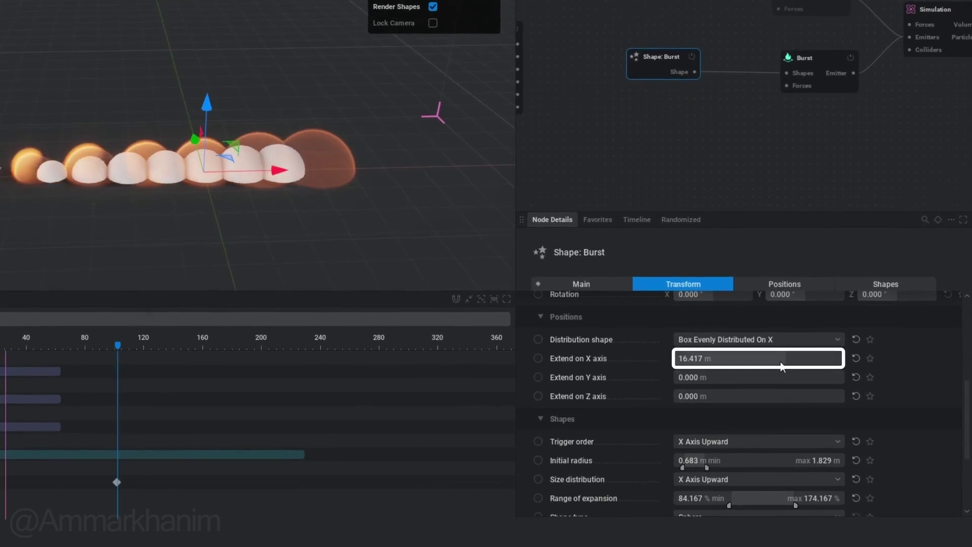
left_click_drag(786, 360, 785, 387)
left_click_drag(695, 458, 691, 459)
left_click_drag(781, 360, 772, 360)
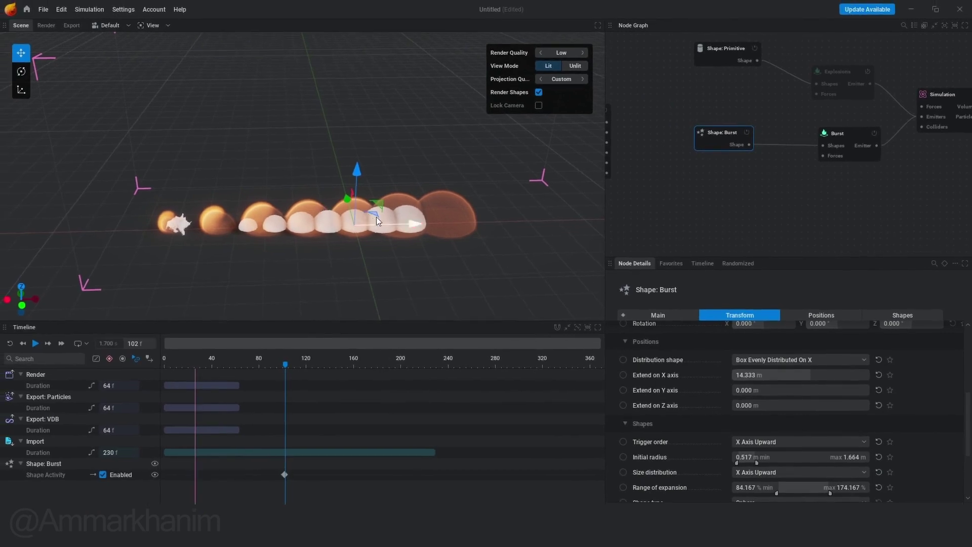
Move the burst shape to about -3.17 m on X and set its amount of shapes to 12.
left_click_drag(416, 224, 371, 227)
left_click(658, 315)
left_click_drag(780, 362, 803, 363)
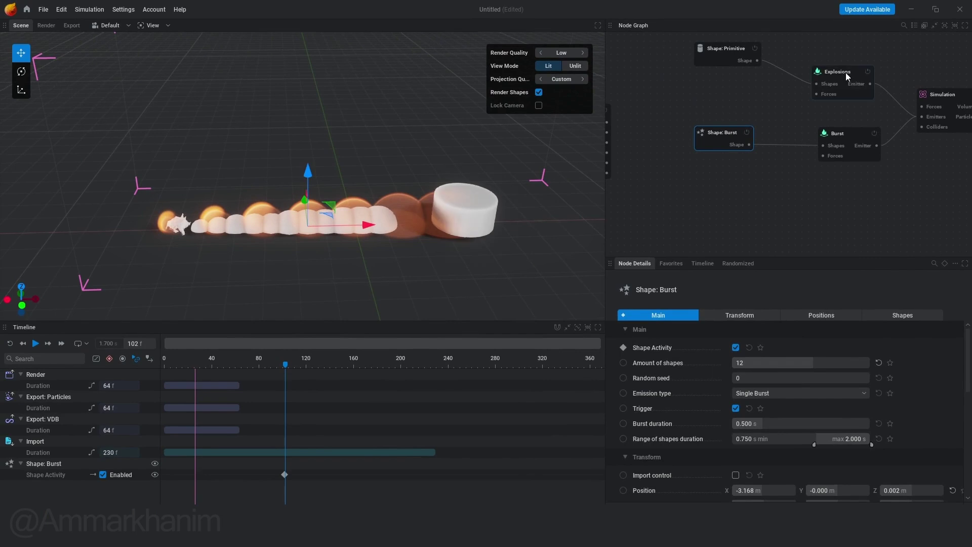
On the Explosions emitter, set temperature emission to No Emission, emission gradient to 2 and additional pressure rate to 10 %/s.
left_click(848, 76)
left_click(807, 315)
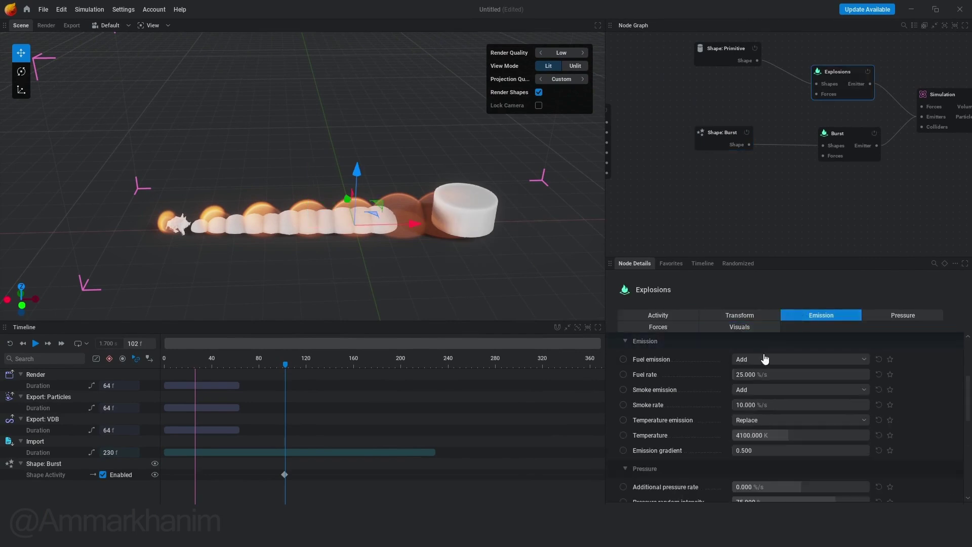
left_click(754, 420)
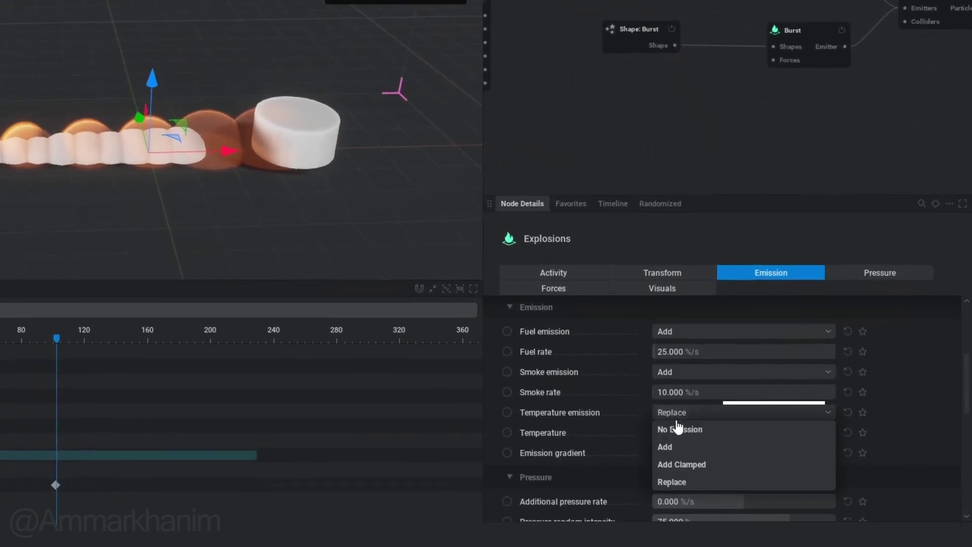
left_click(691, 435)
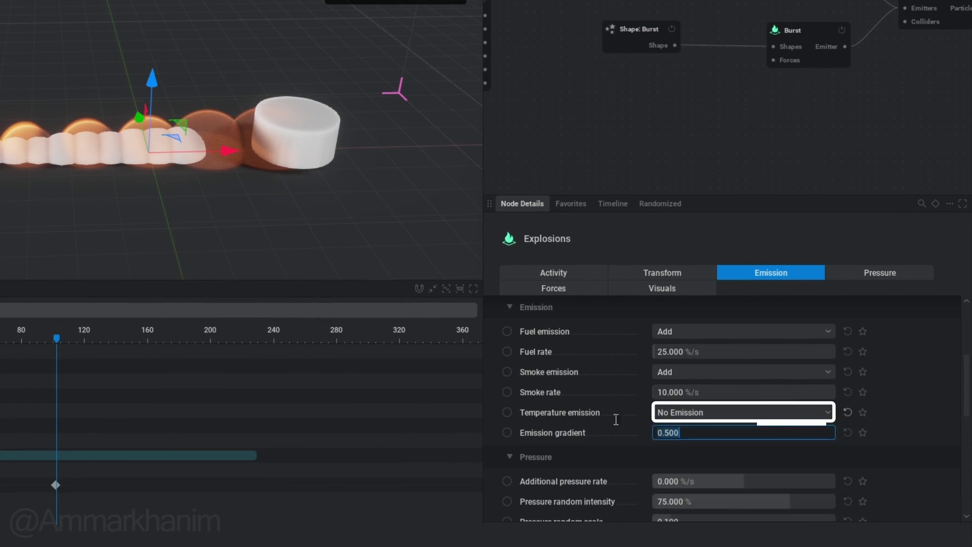
left_click(693, 481)
type("10")
Set the Burst emitter's additional pressure rate to 10 %/s.
left_click(806, 31)
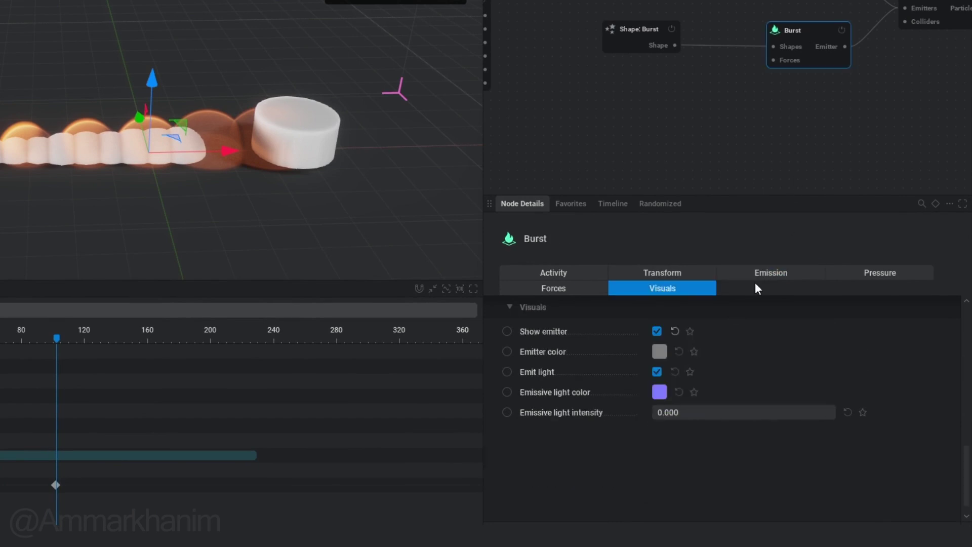
left_click(758, 275)
scroll(631, 406, "down", 2)
left_click(680, 474)
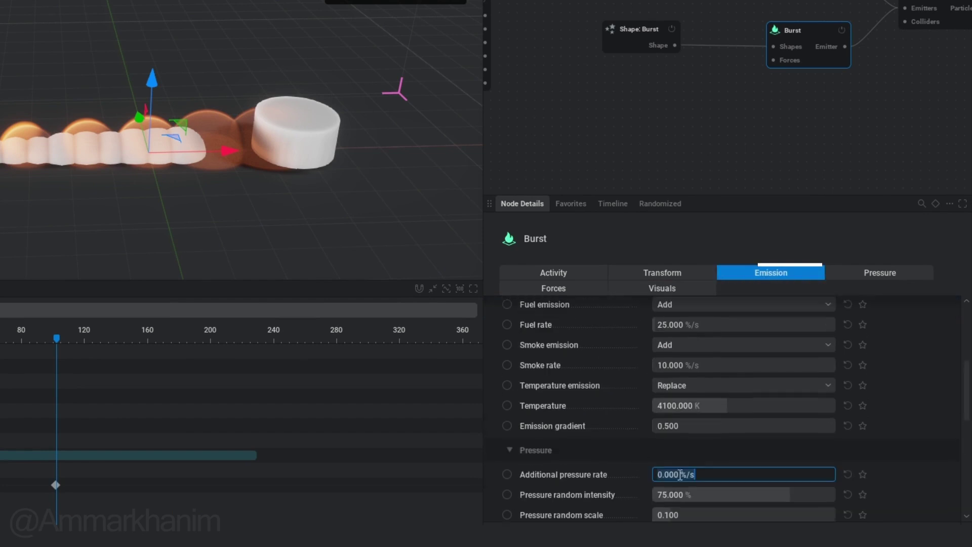
type("10")
key("Return")
scroll(916, 375, "up", 1)
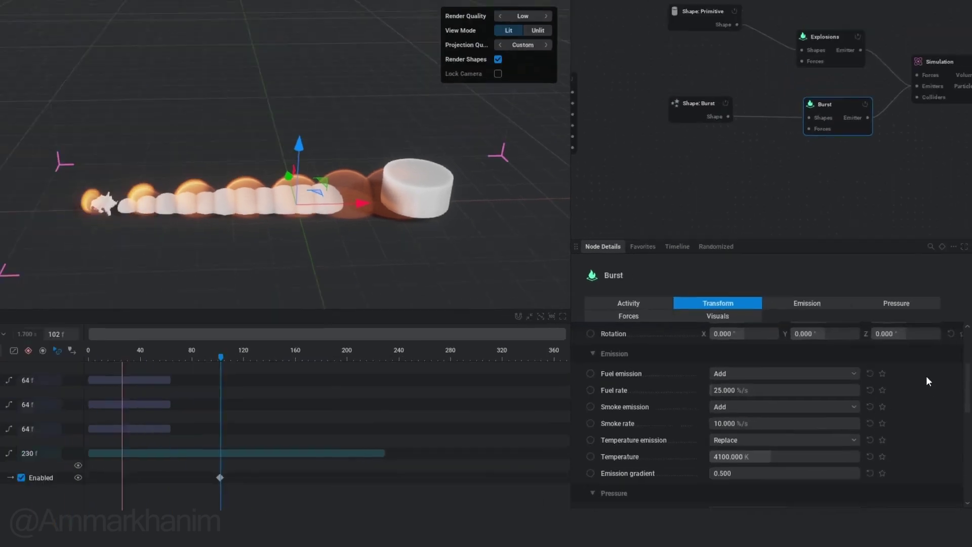
Move the cylinder to about 3.41 m on X and disable Show emitter for both the Explosions and Burst emitters.
left_click(696, 19)
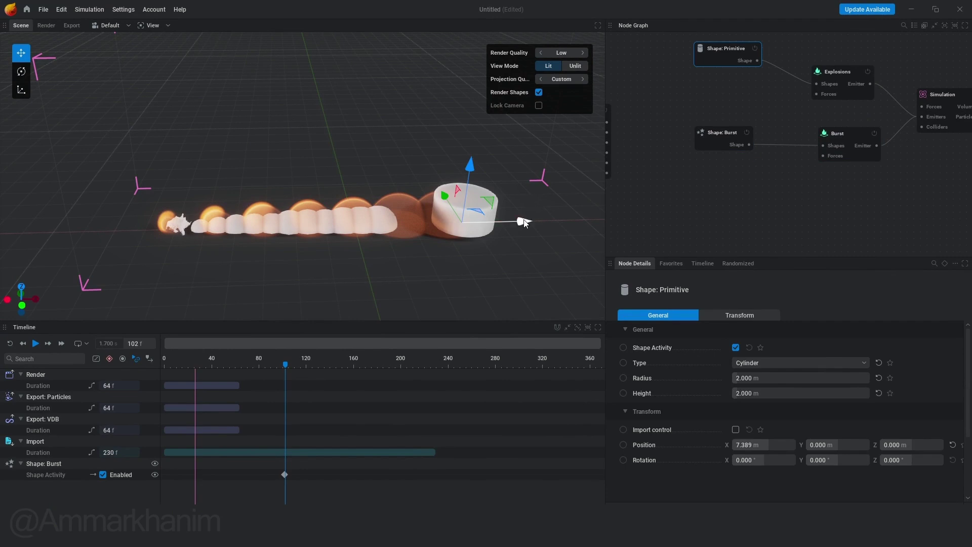
left_click(838, 71)
left_click(740, 327)
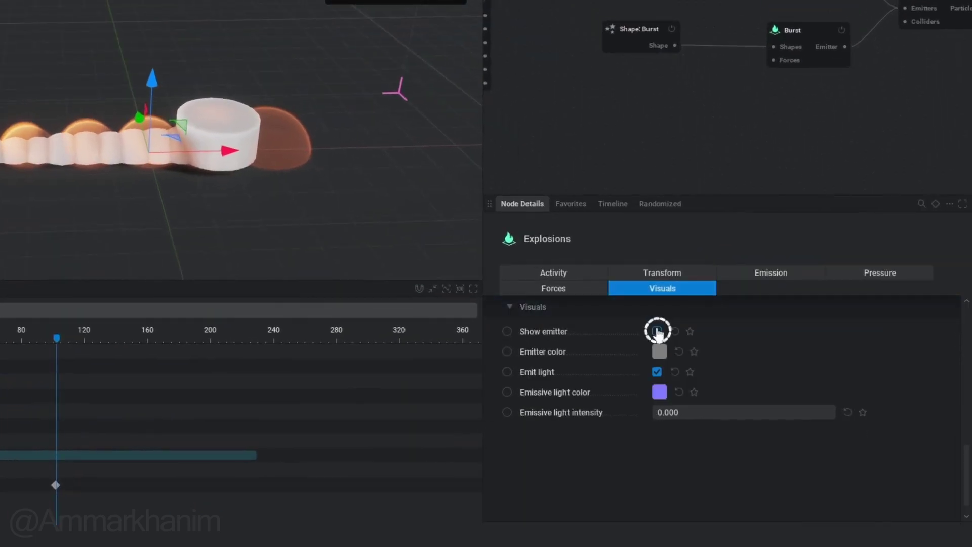
left_click(657, 332)
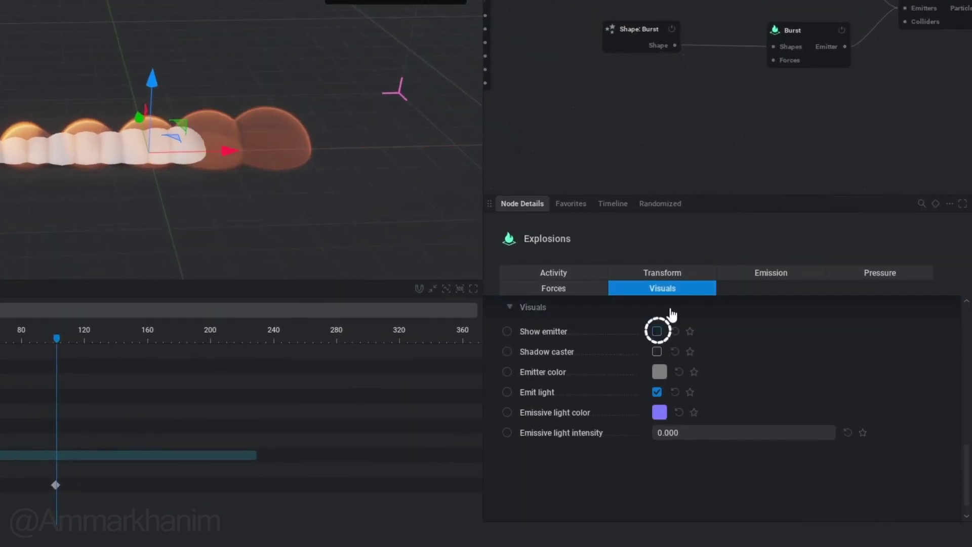
left_click(808, 35)
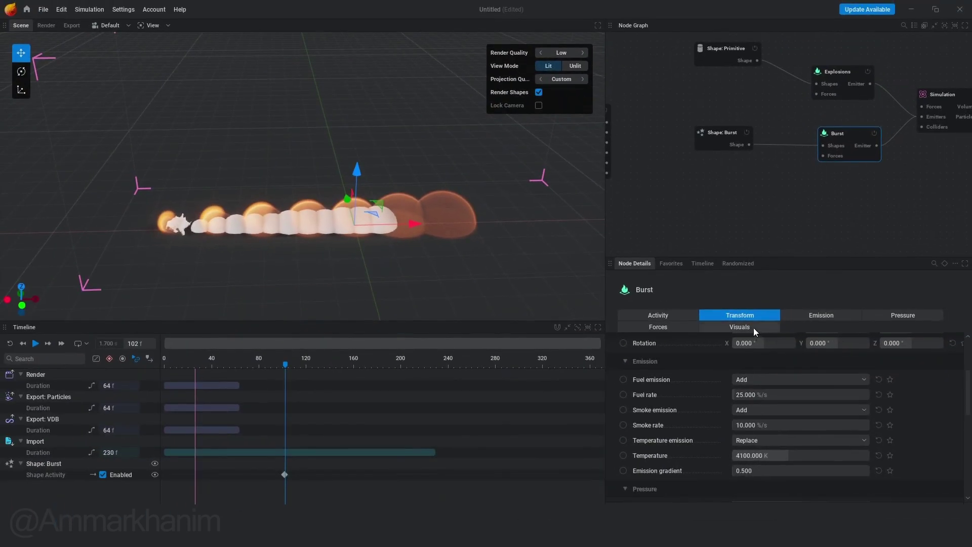
left_click(753, 328)
left_click(738, 362)
left_click(749, 227)
left_click_drag(487, 260, 426, 251)
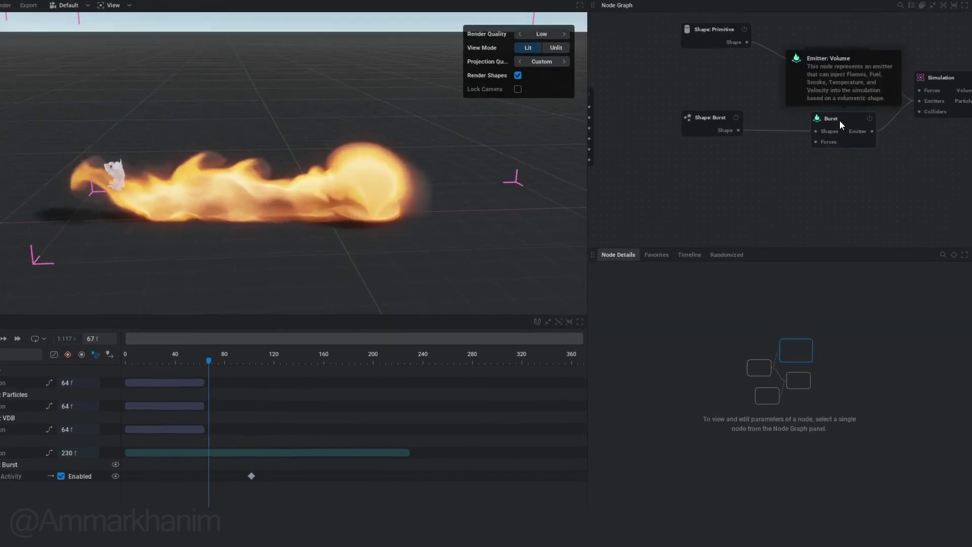
Keyframe the Burst emitter's and Burst shape's activity as disabled at frame 98 and enabled at frame 102, and restart the simulation.
left_click(841, 124)
left_click(545, 274)
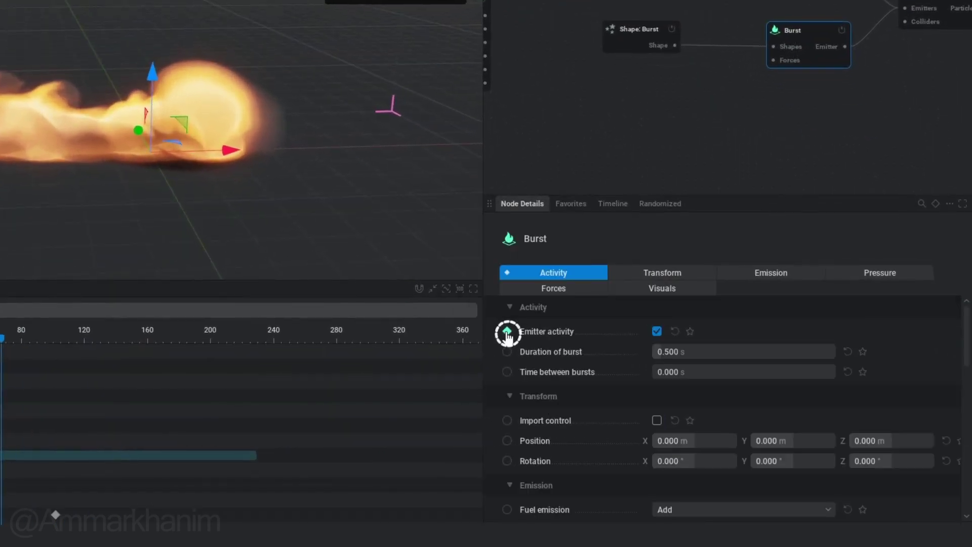
left_click(49, 343)
left_click(132, 488)
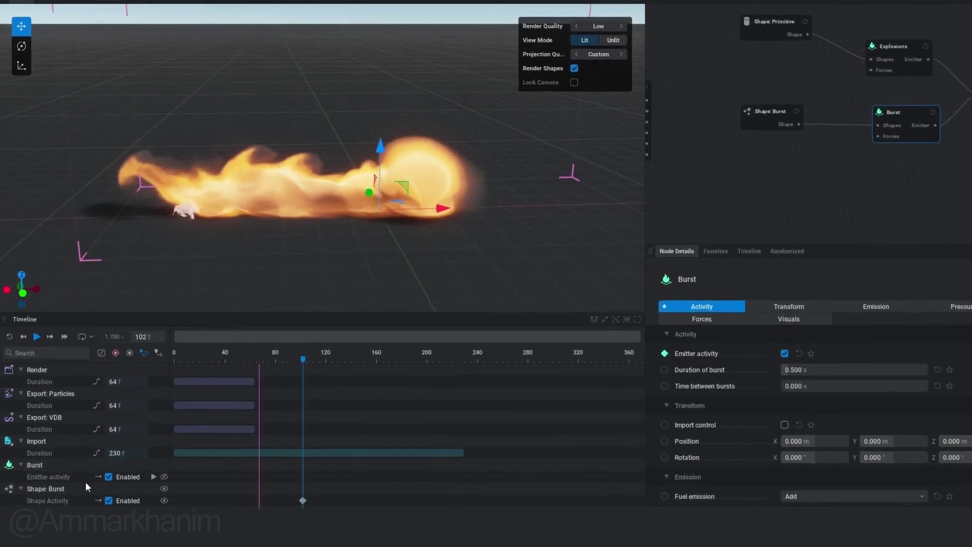
left_click(367, 335)
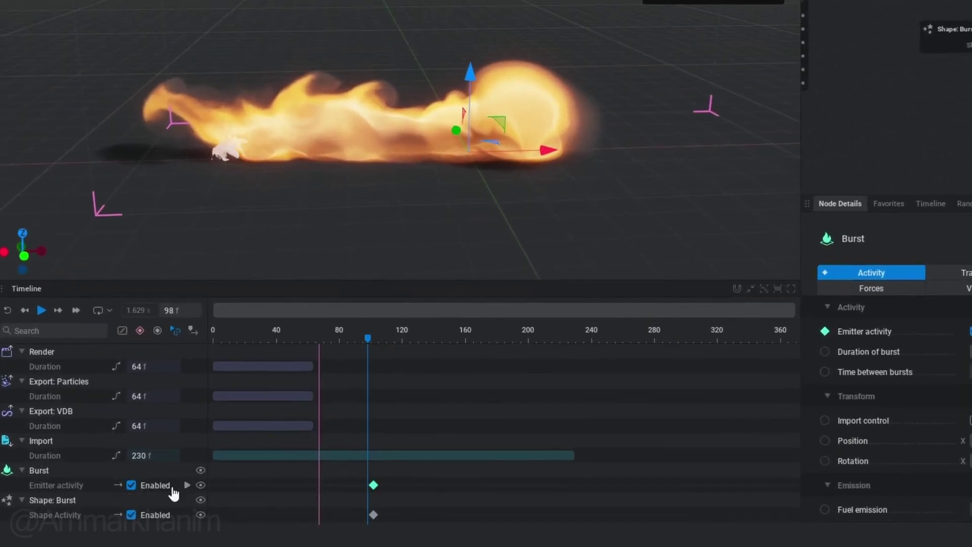
left_click(131, 485)
key("r")
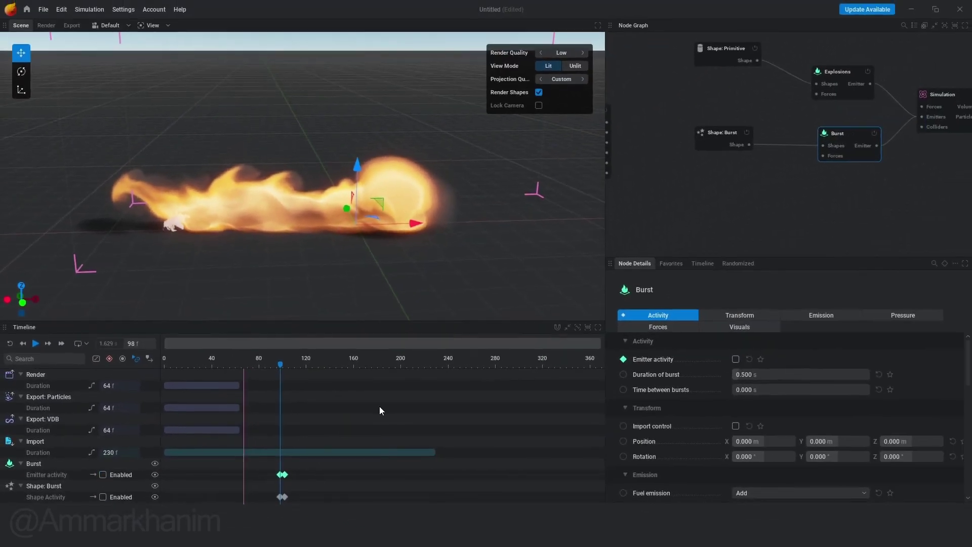
Set the Explosions emitter's smoke emission to No Emission.
left_click(833, 74)
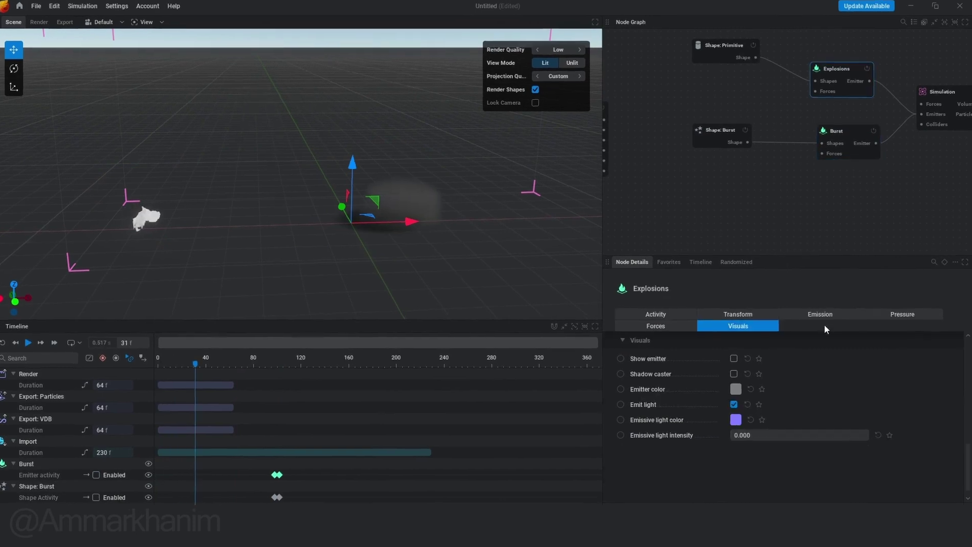
left_click(829, 318)
left_click(781, 387)
left_click(778, 403)
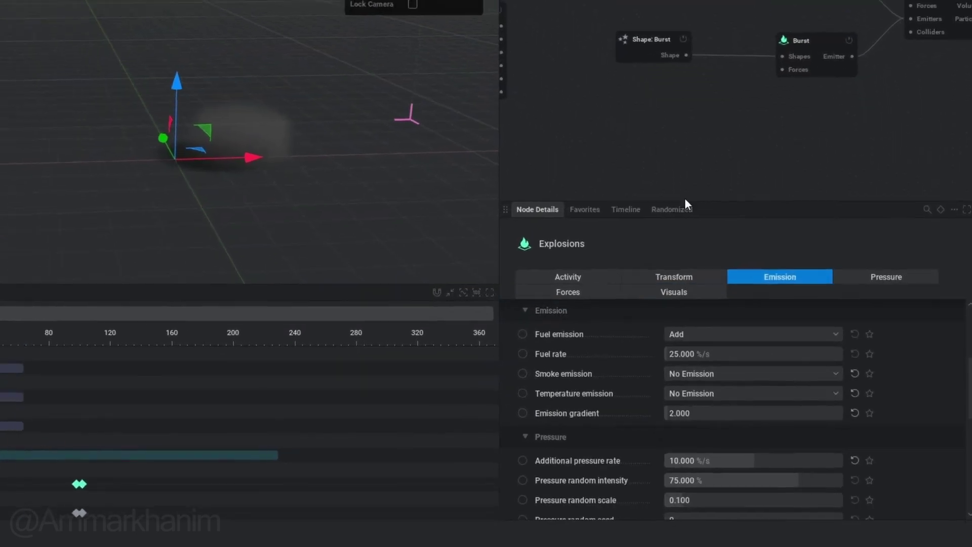
Align the Shape: Primitive node beside Explosions and set the burst shapes' duration range to about 0.13–0.81 s.
left_click(738, 93)
left_click_drag(737, 50, 742, 80)
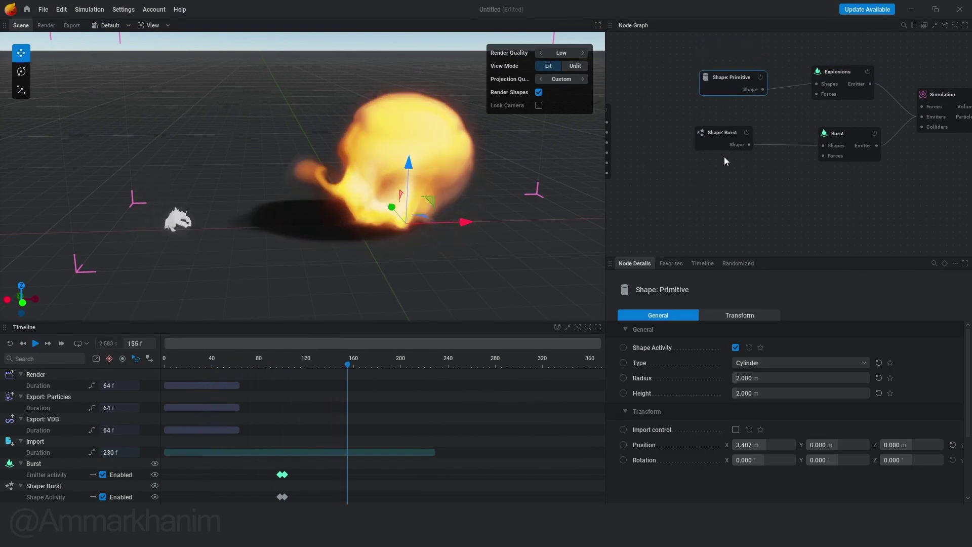
left_click(724, 139)
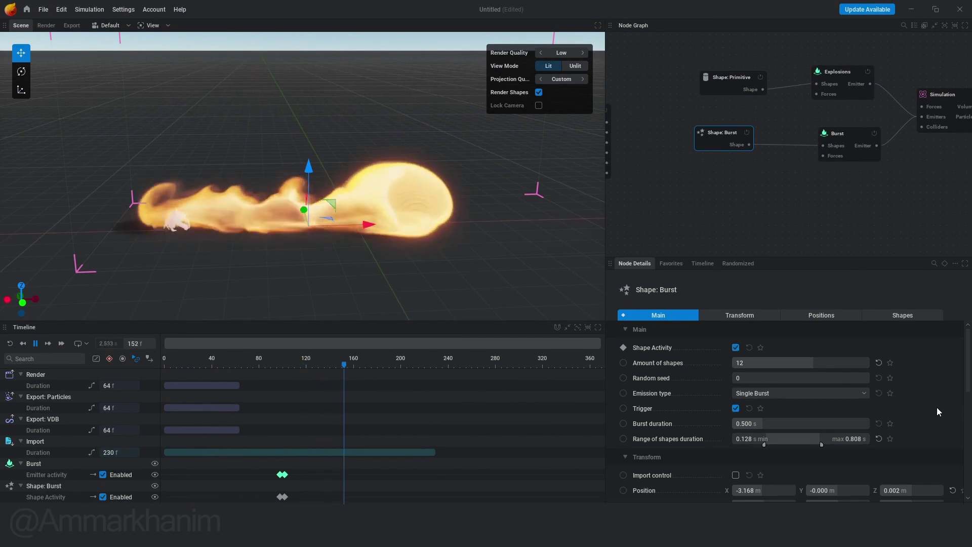
Set the Explosions emitter's velocity transfer to 200 % and its additional pressure rate to 50 %/s.
left_click(838, 76)
scroll(851, 342, "down", 5)
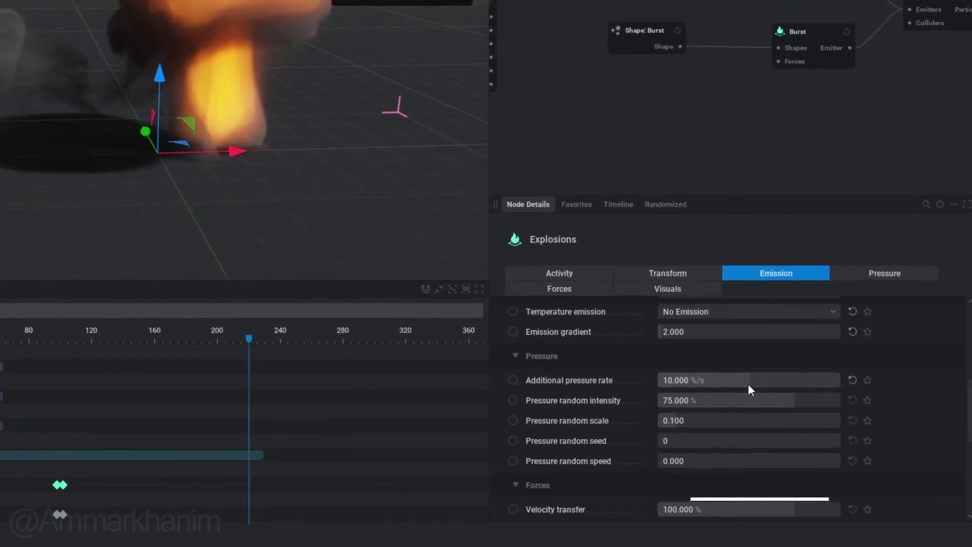
left_click_drag(800, 493, 835, 493)
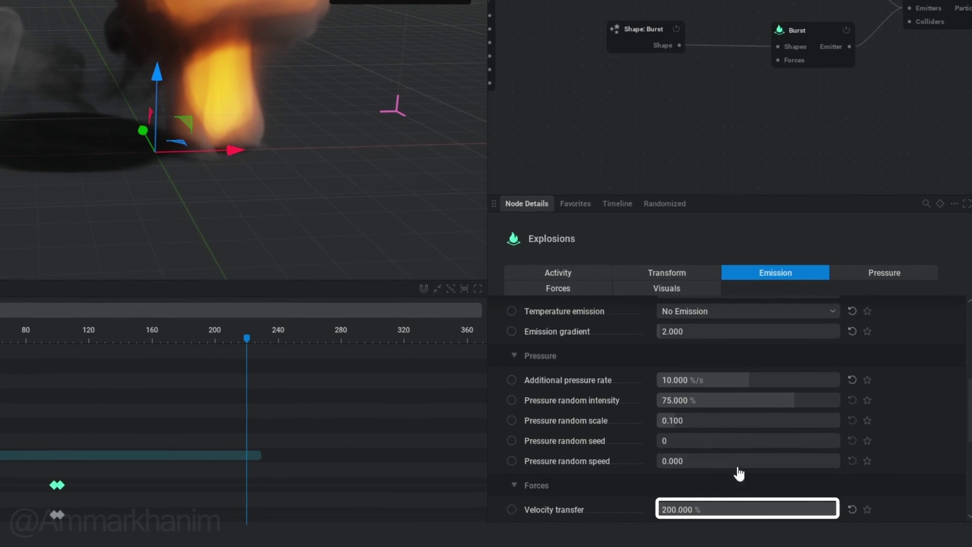
double_click(740, 379)
type("50")
key("Return")
left_click(714, 104)
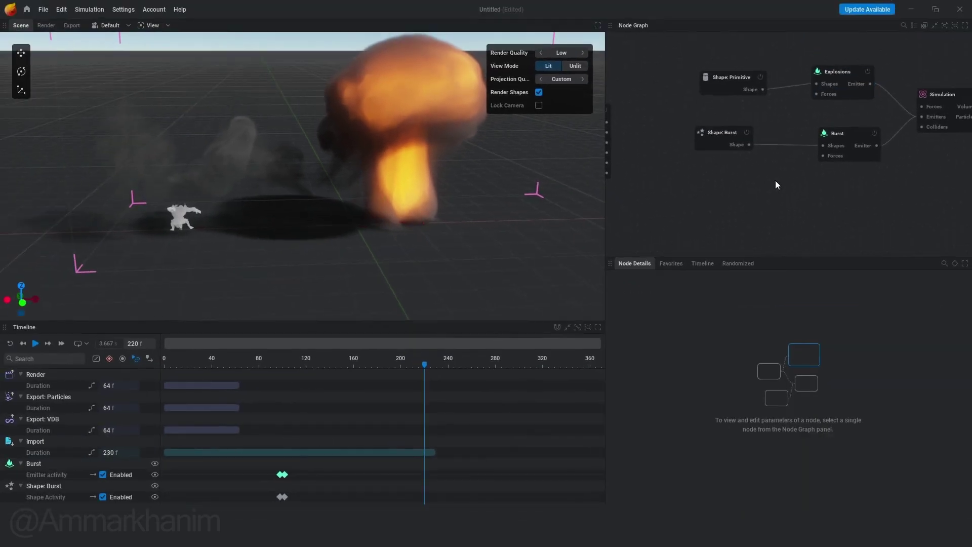
Add a Force: Noise node connected to the Simulation node's Forces input, place it below Burst, and replay the simulation.
middle_click_drag(777, 184, 710, 205)
scroll(713, 207, "down", 2)
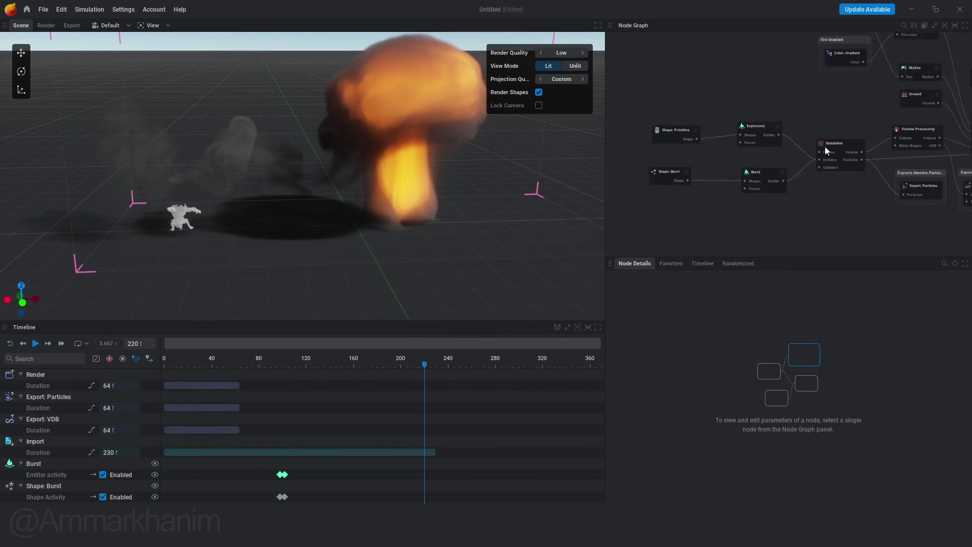
left_click_drag(826, 153, 810, 196)
left_click_drag(785, 231, 764, 214)
left_click(775, 250)
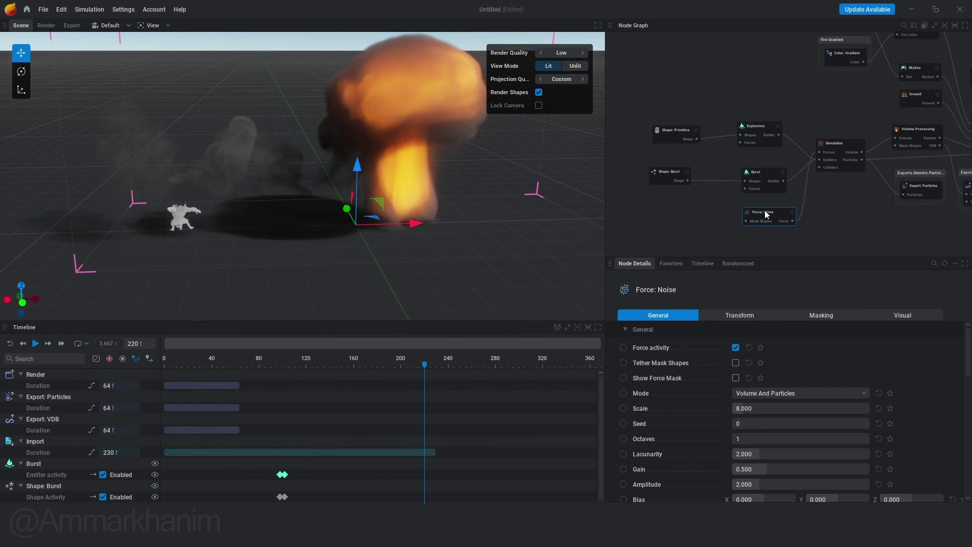
scroll(914, 397, "down", 3)
left_click(629, 228)
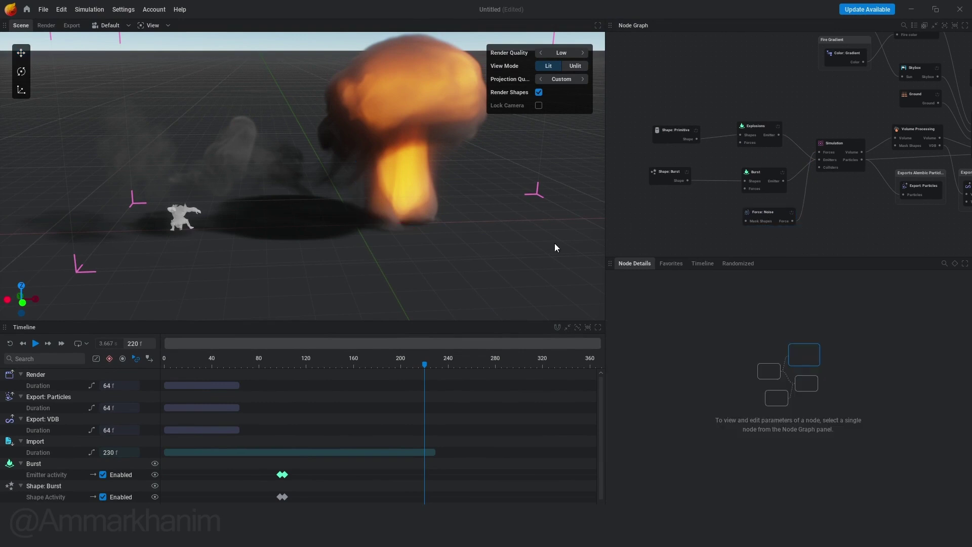
key("r")
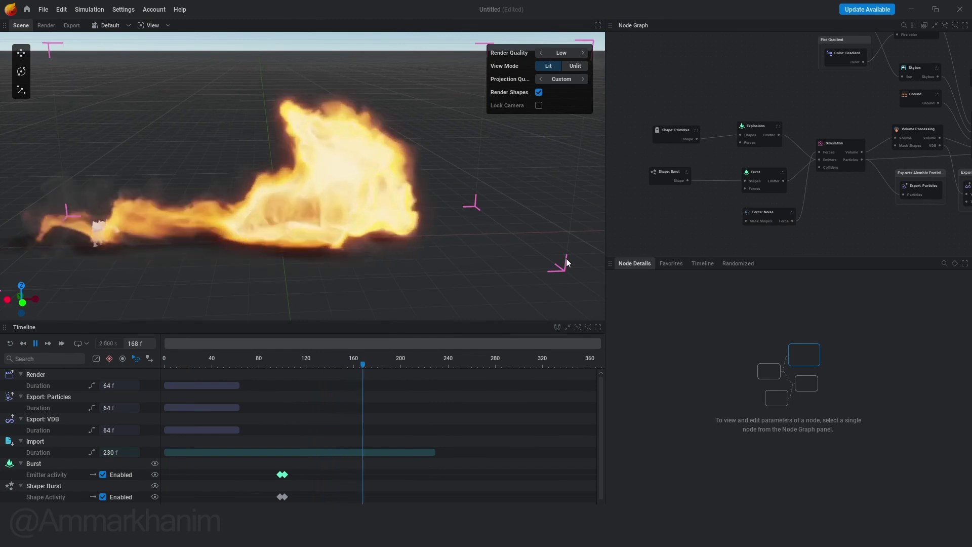
key("space")
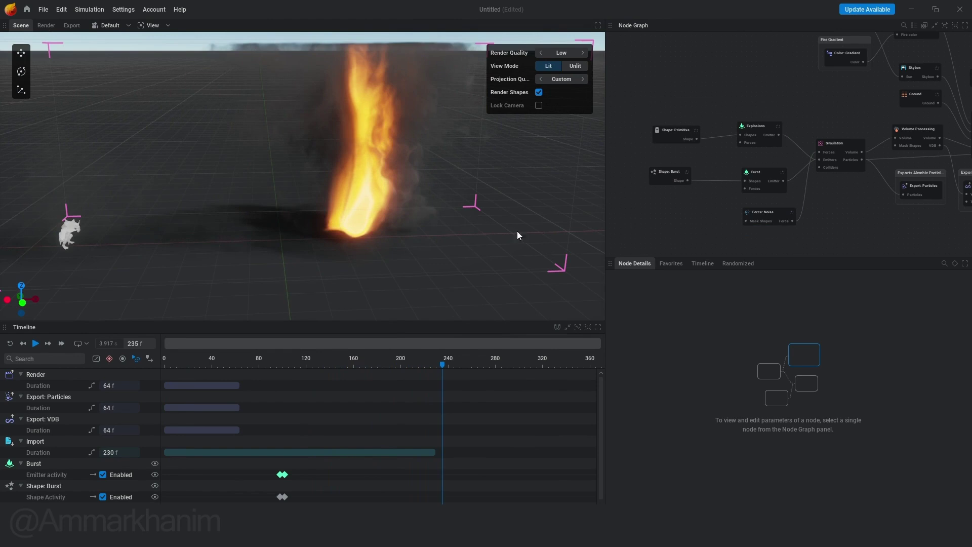
Keyframe the cylinder's Shape Activity as enabled just before frame 183 and disabled at frame 183, and replay the simulation.
middle_click_drag(692, 222, 717, 208)
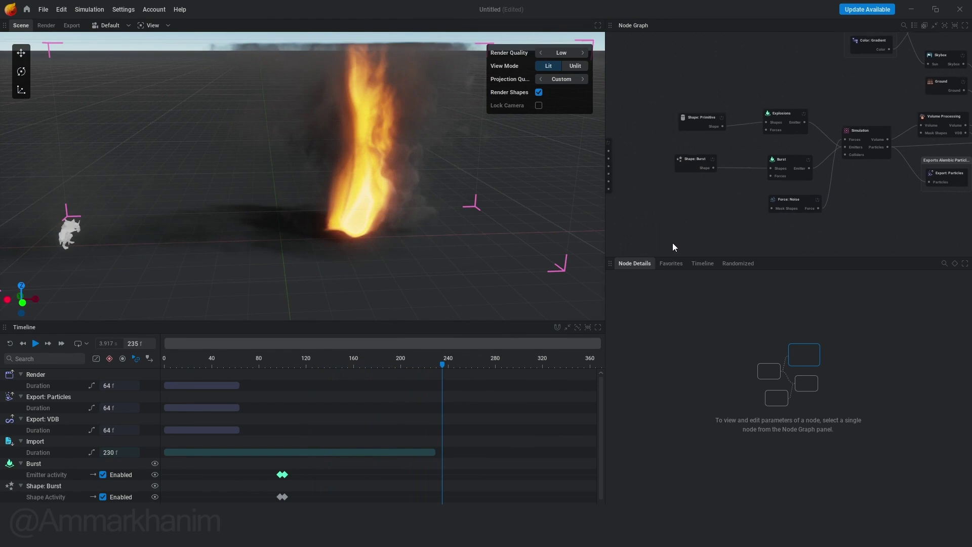
key("space")
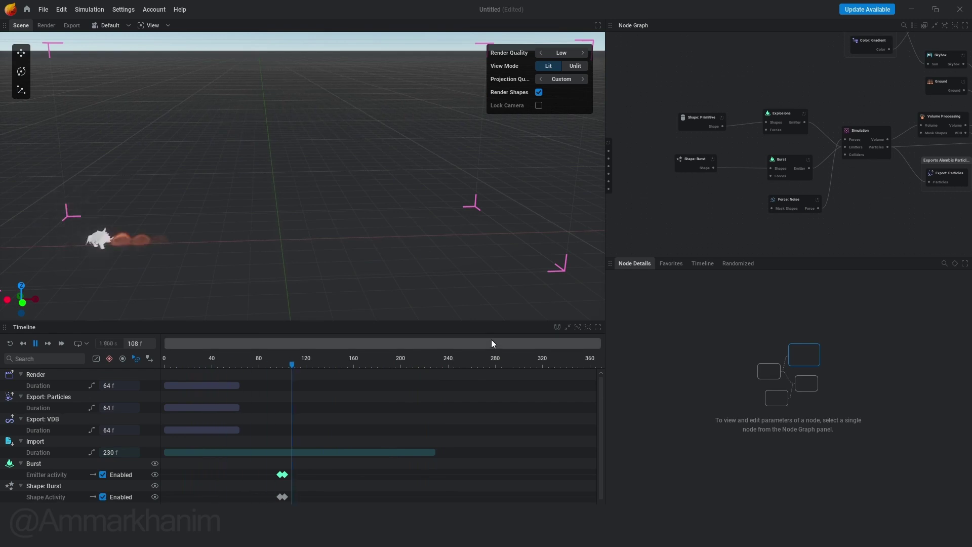
key("space")
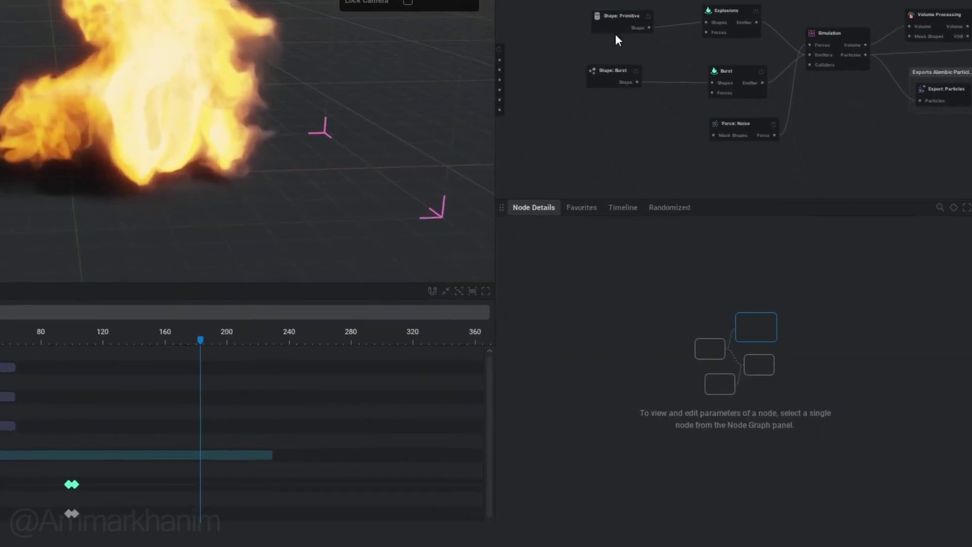
left_click(696, 123)
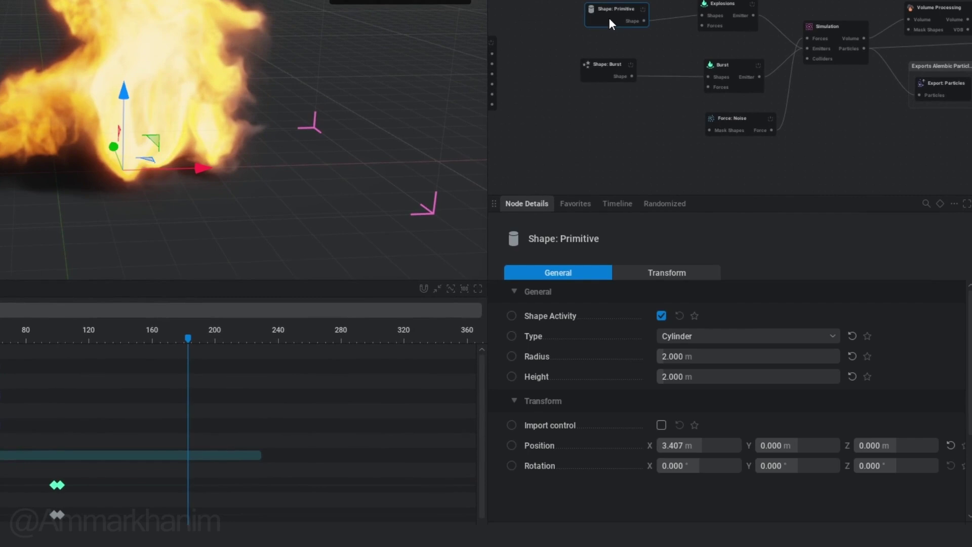
scroll(323, 392, "down", 2)
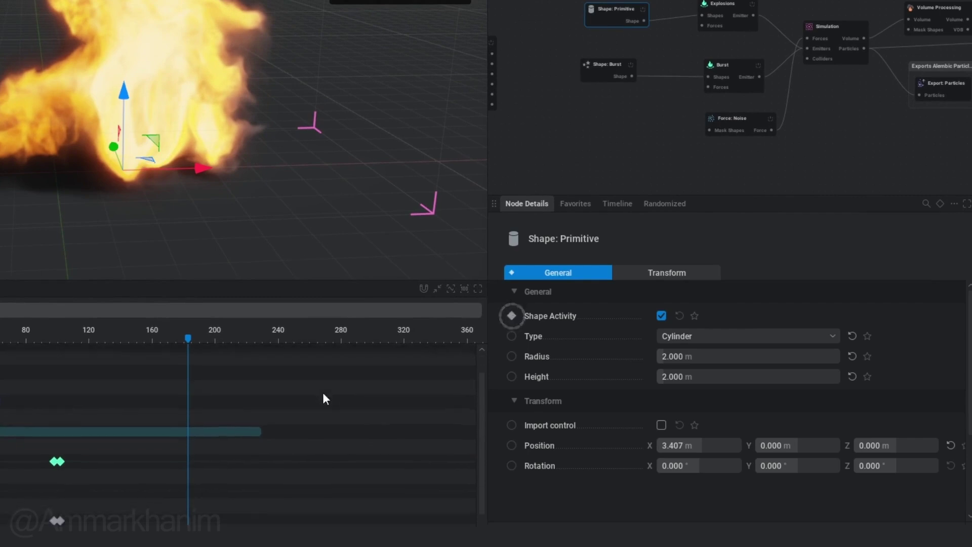
left_click(103, 472)
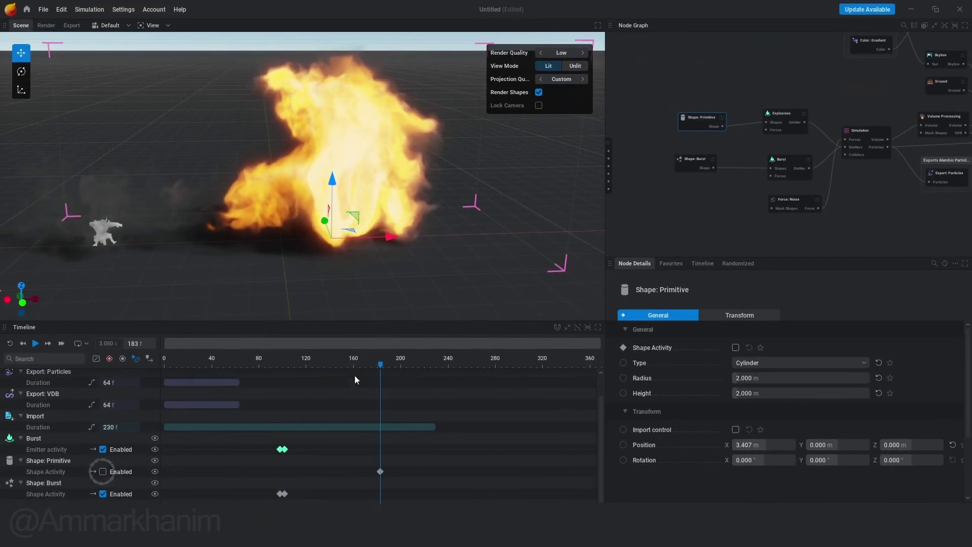
left_click(468, 255)
key("space")
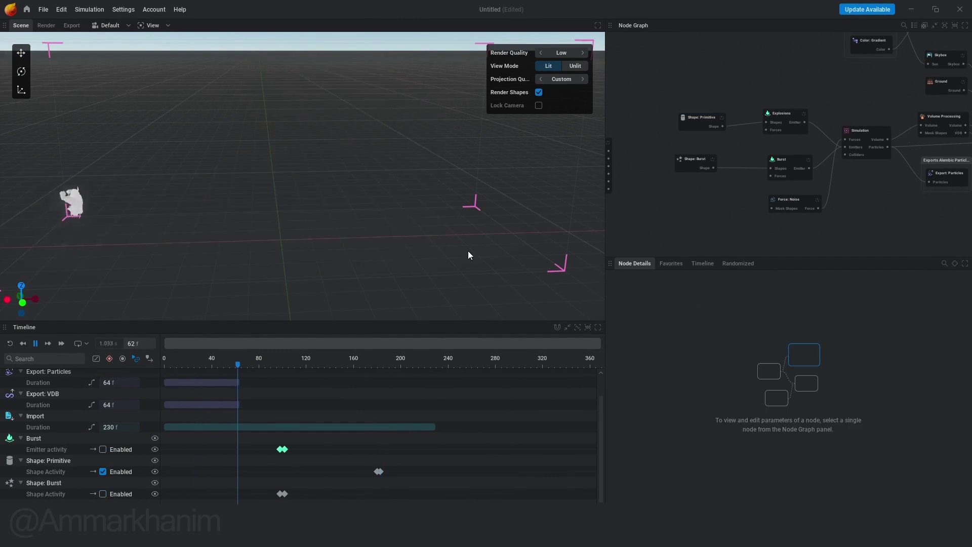